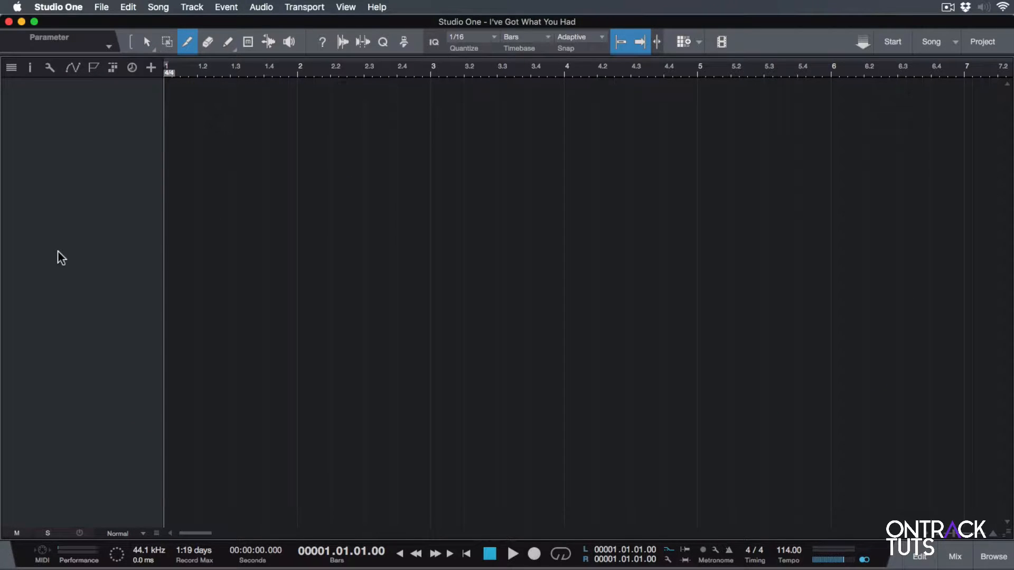
left_click(189, 8)
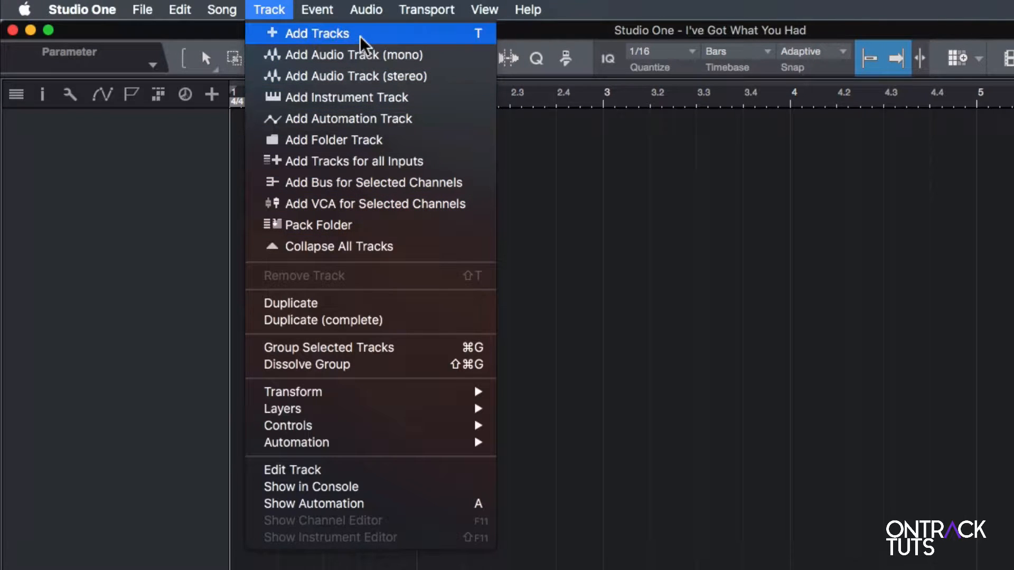
left_click(153, 177)
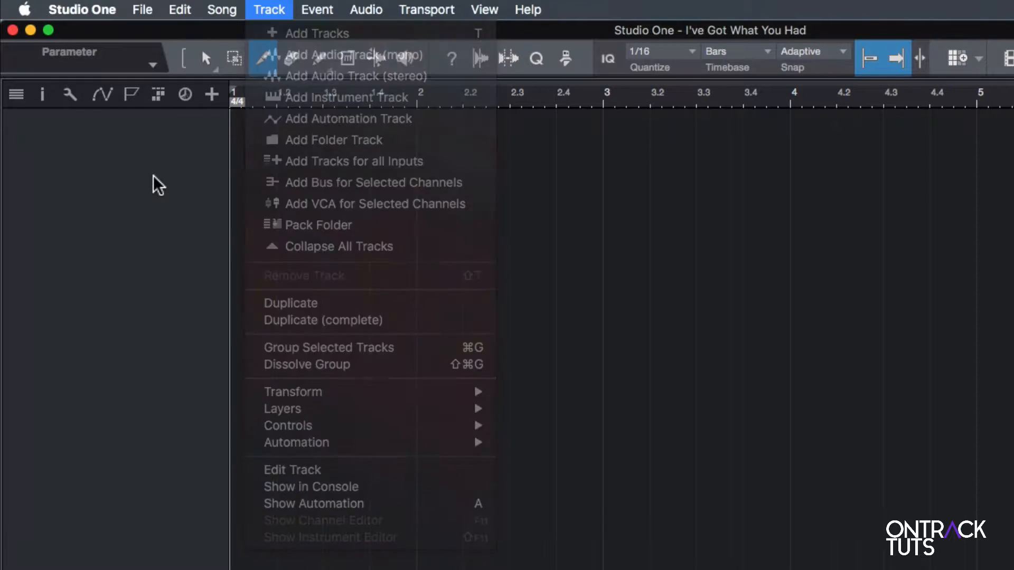
right_click(88, 168)
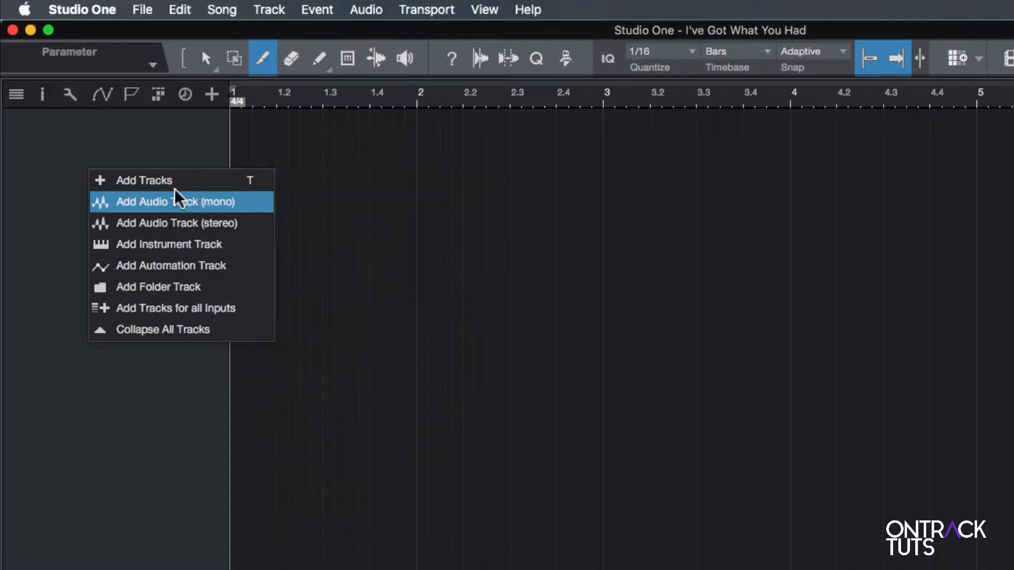
left_click(95, 154)
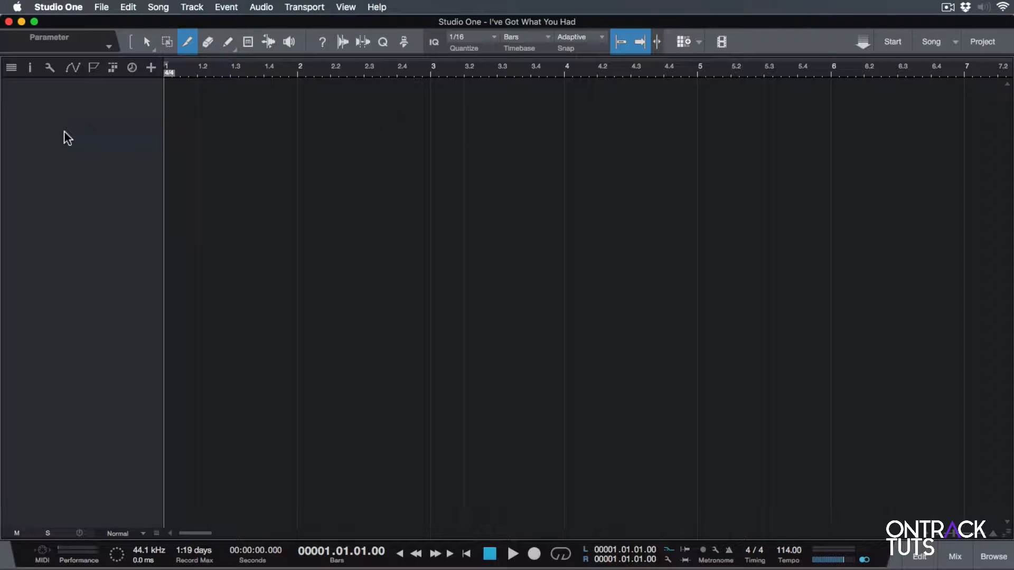
double_click(64, 137)
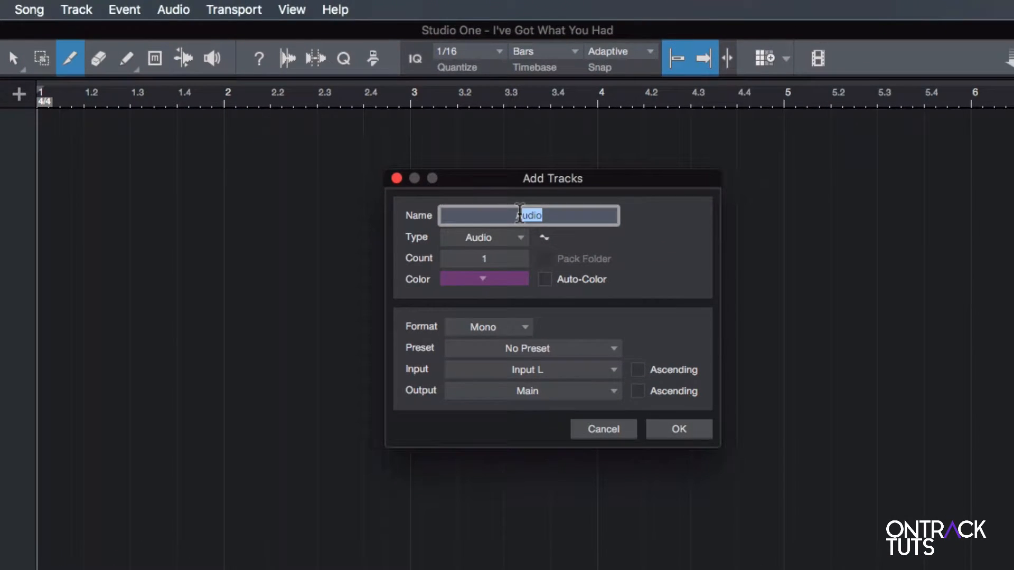
key("BackSpace")
type("Guitar1")
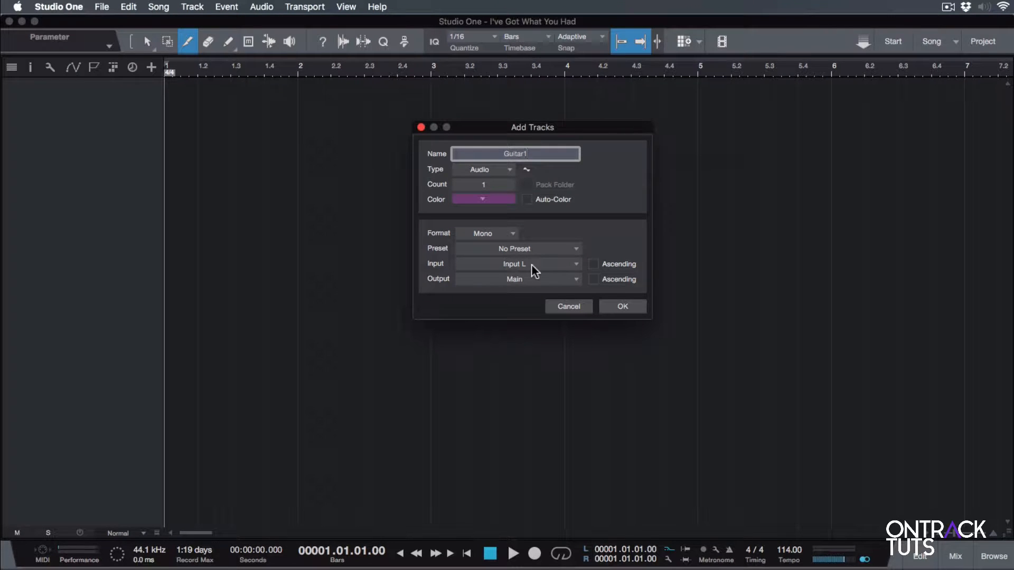
left_click(561, 306)
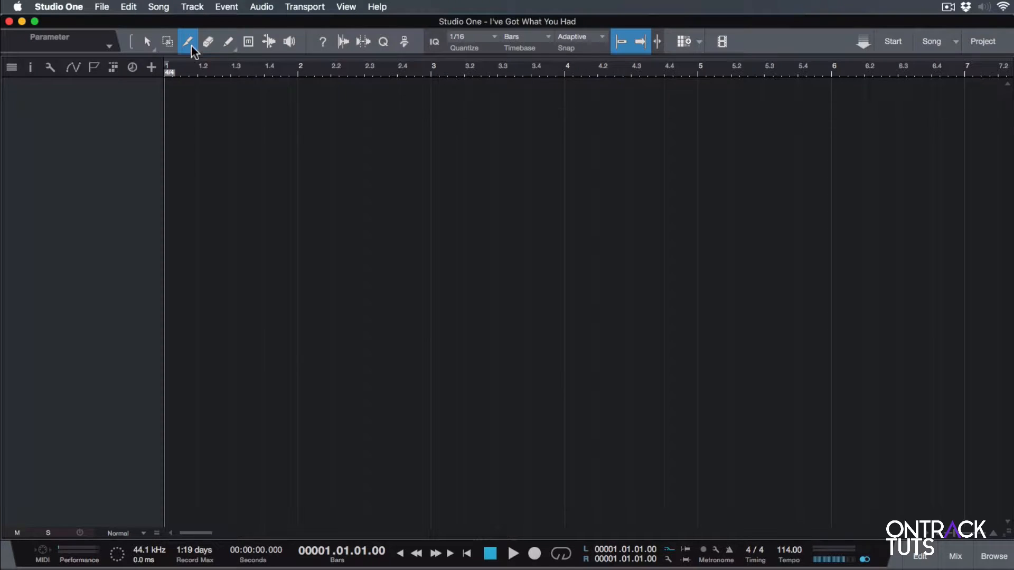
Open the song's audio I/O input setup and remove the Input L+R stereo input.
left_click(194, 7)
mouse_move(67, 7)
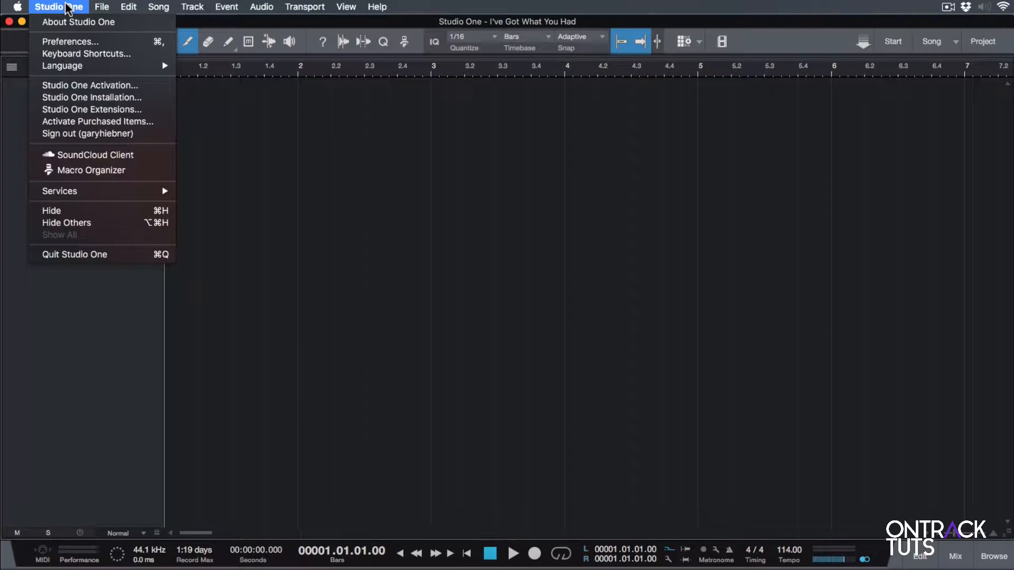
left_click(74, 38)
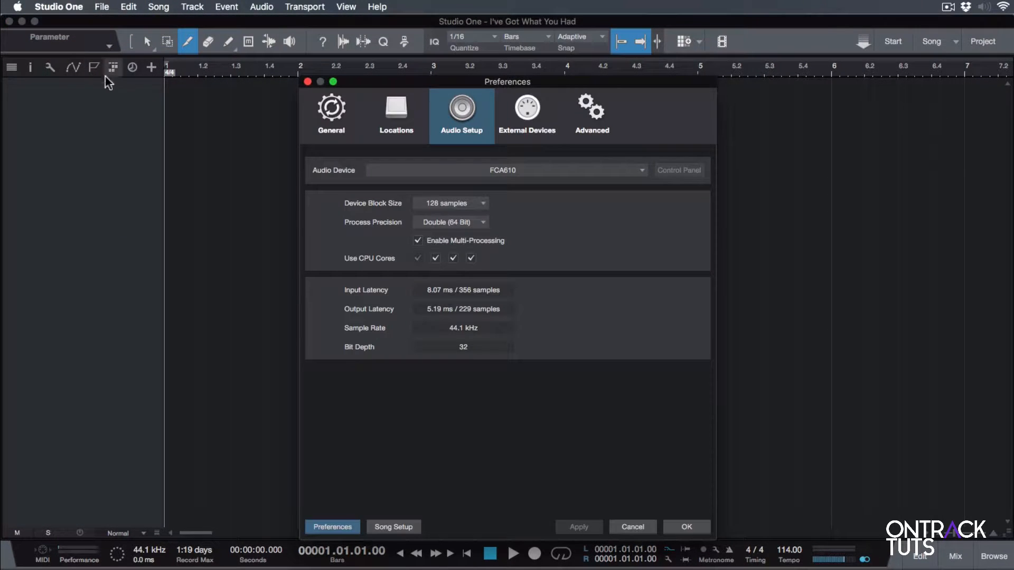
left_click(400, 527)
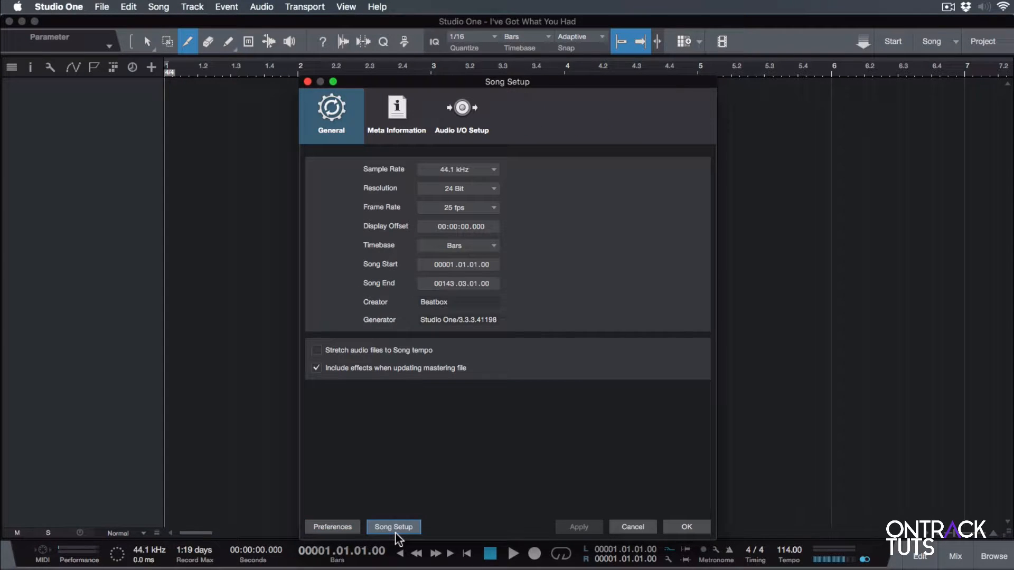
left_click(464, 111)
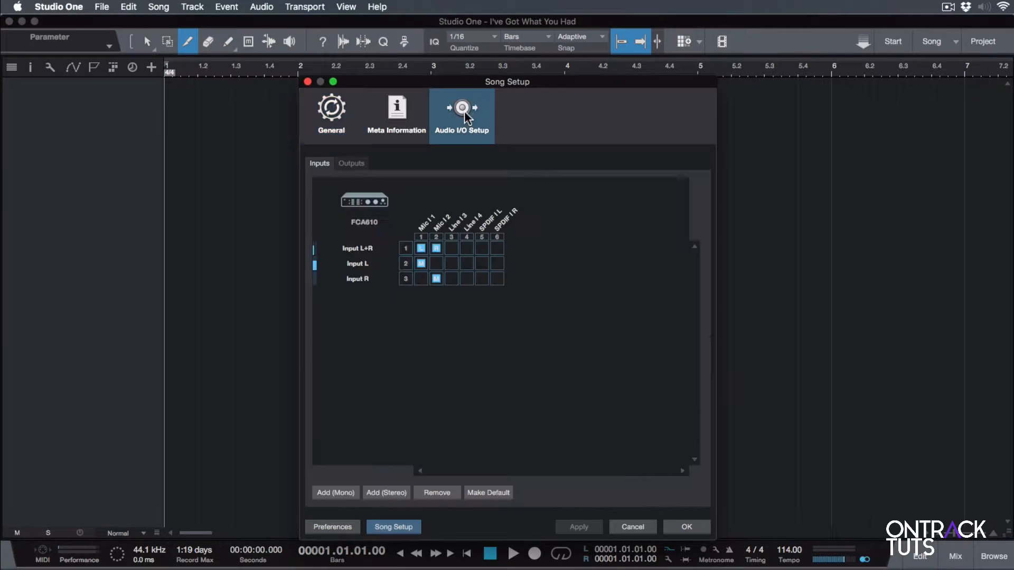
left_click(356, 249)
left_click(443, 491)
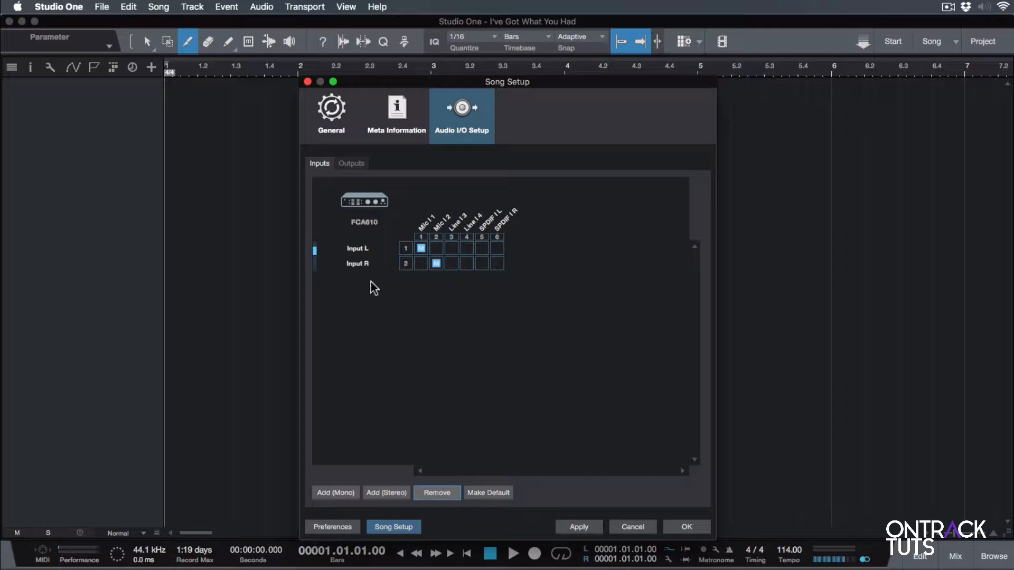
Remove the remaining Input L and Input R inputs.
left_click(352, 249)
left_click(436, 493)
left_click(363, 250)
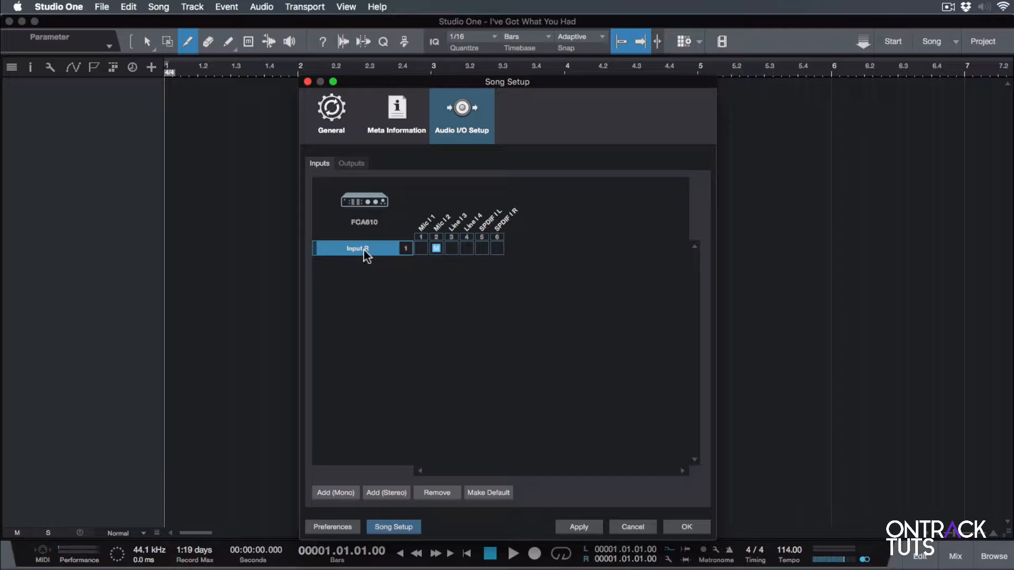
left_click(441, 492)
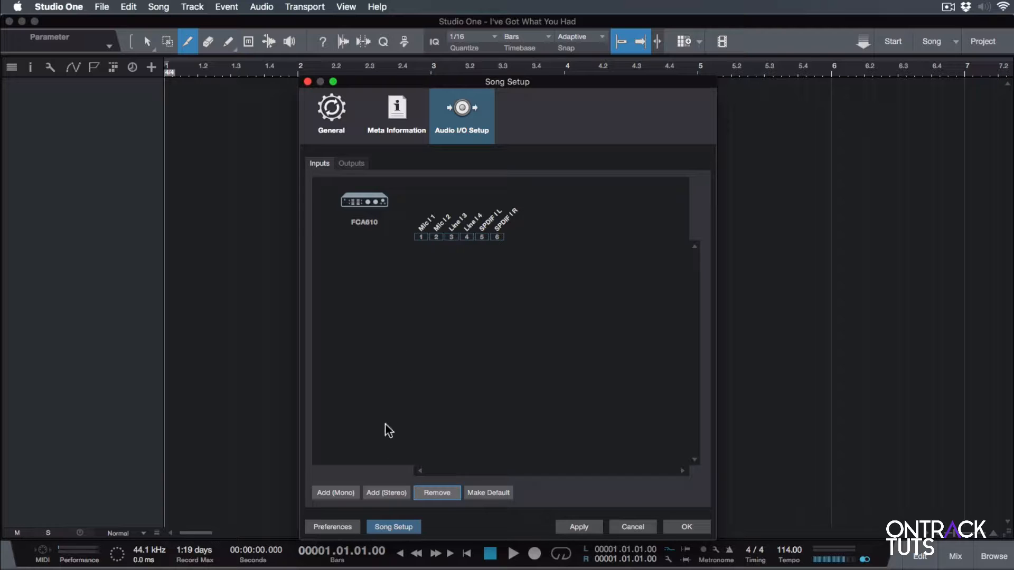
Add two mono inputs and apply the new audio I/O setup.
left_click(343, 493)
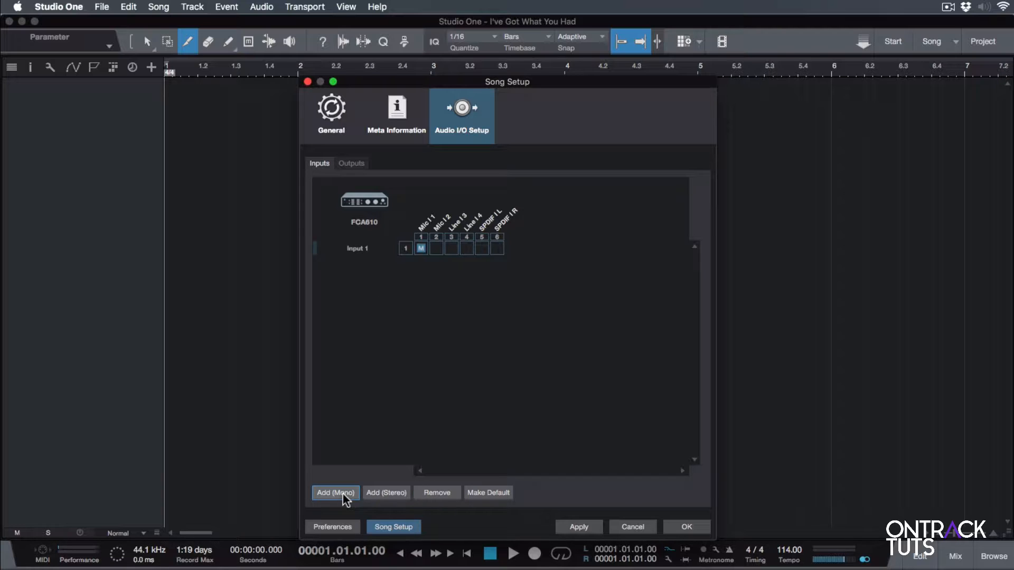
left_click(344, 494)
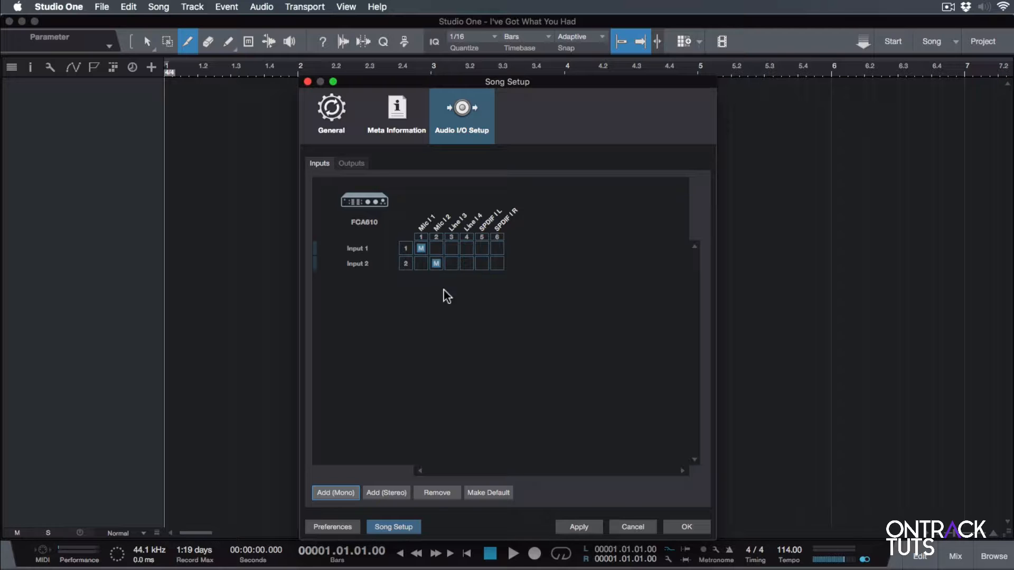
left_click(572, 525)
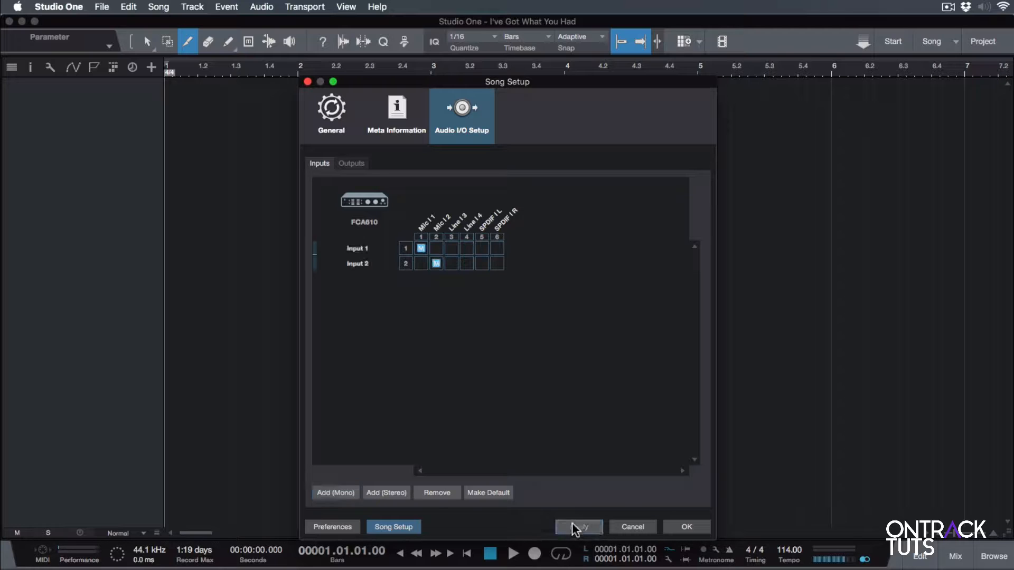
left_click(687, 527)
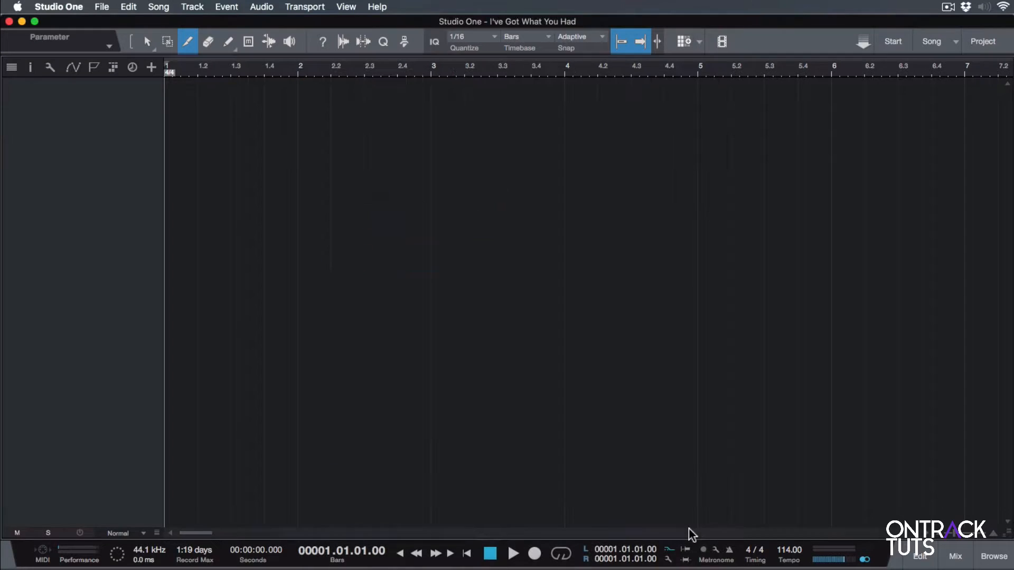
Add a mono audio track named Guitar1 with its input set to Input 2.
double_click(71, 150)
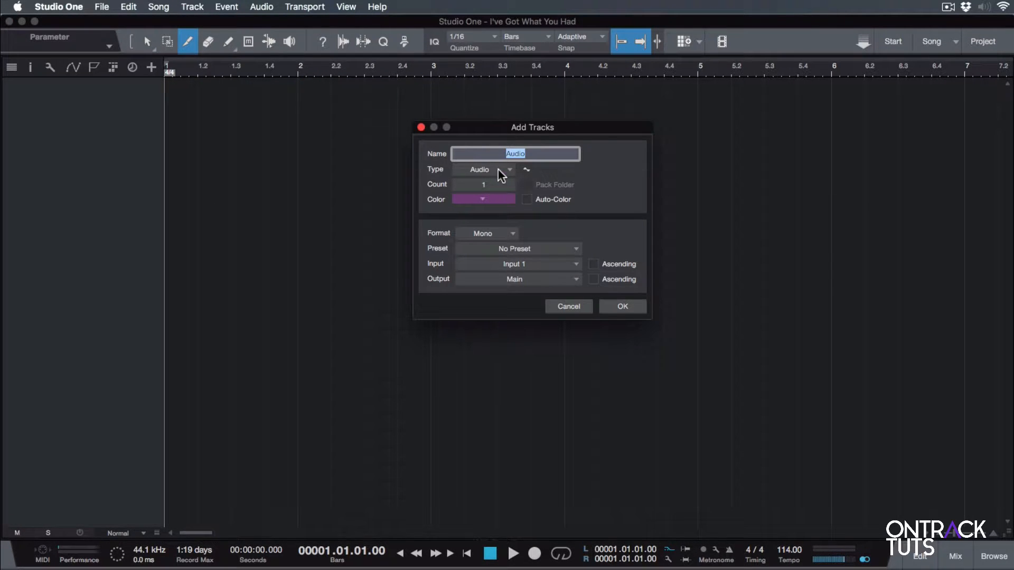
type("Guitar1")
left_click(511, 263)
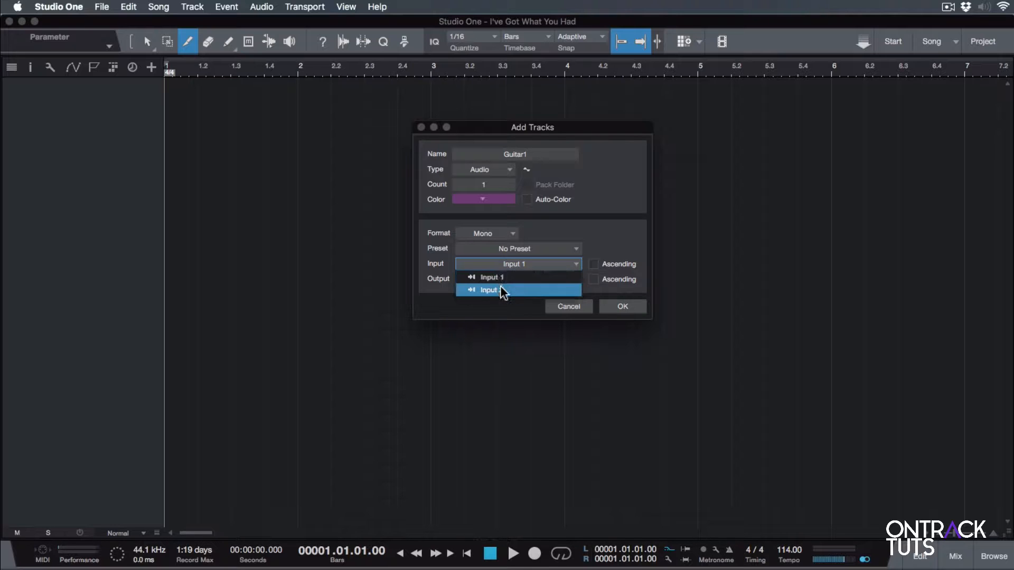
left_click(499, 286)
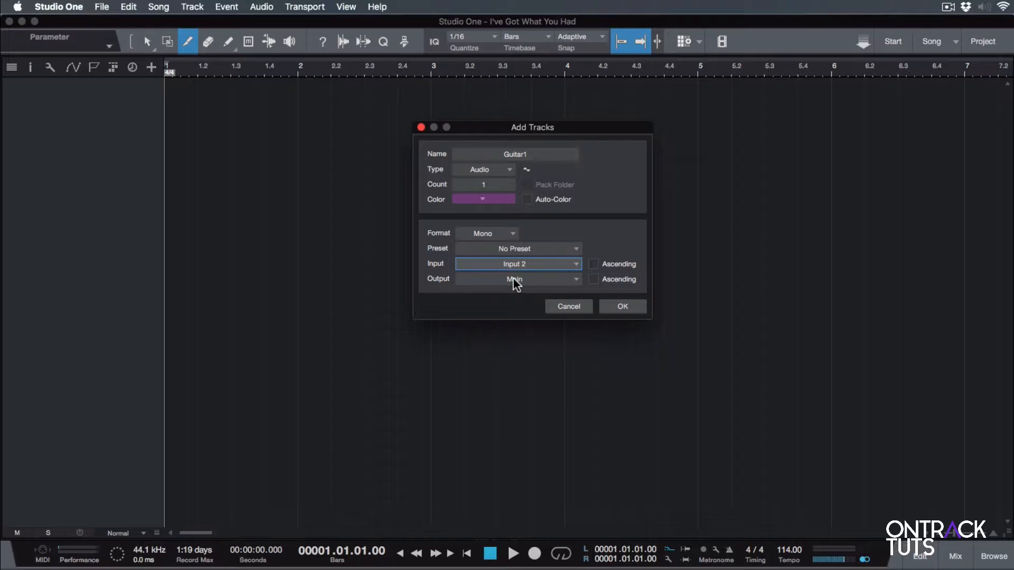
left_click(622, 308)
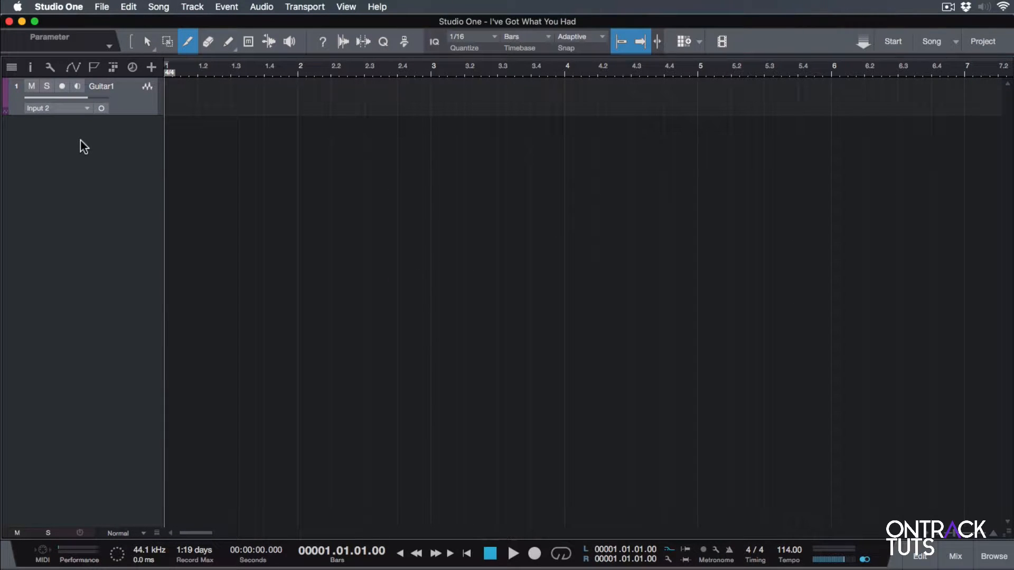
Enable input monitoring and record arm on the Guitar1 track.
left_click(78, 86)
left_click(62, 85)
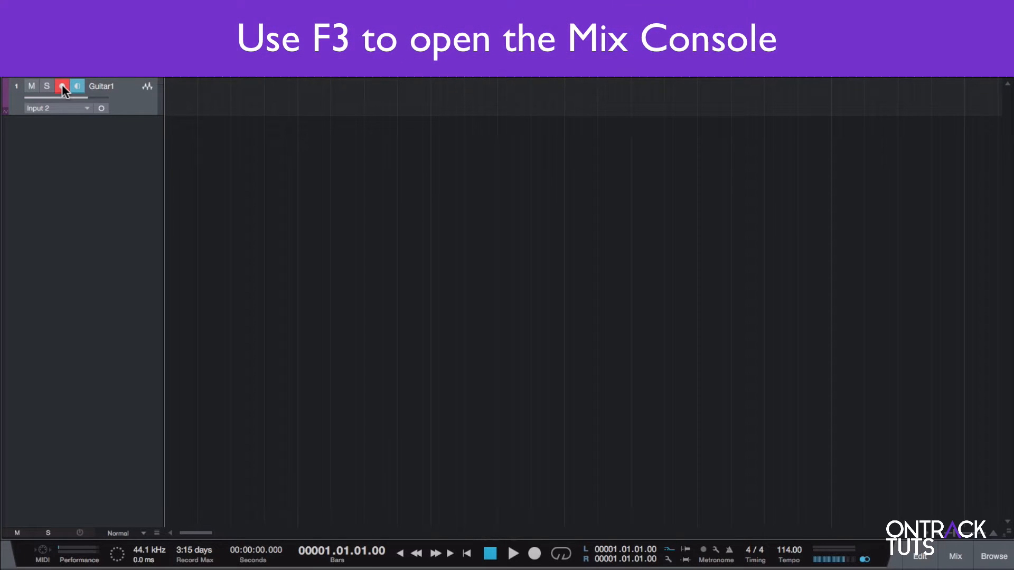
Open the mix console and insert the Ampire effect on the Guitar1 channel.
key("F3")
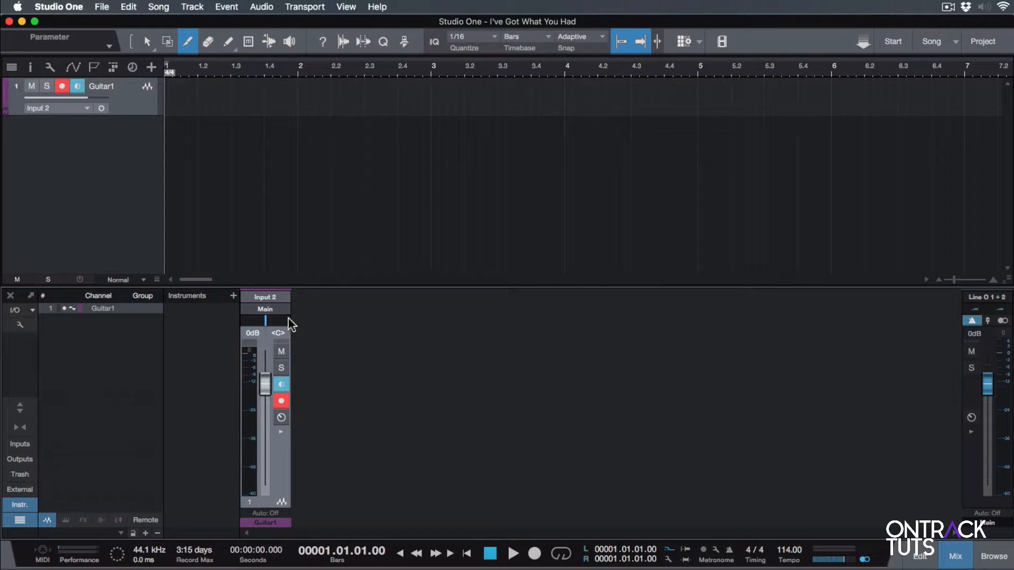
left_click(281, 431)
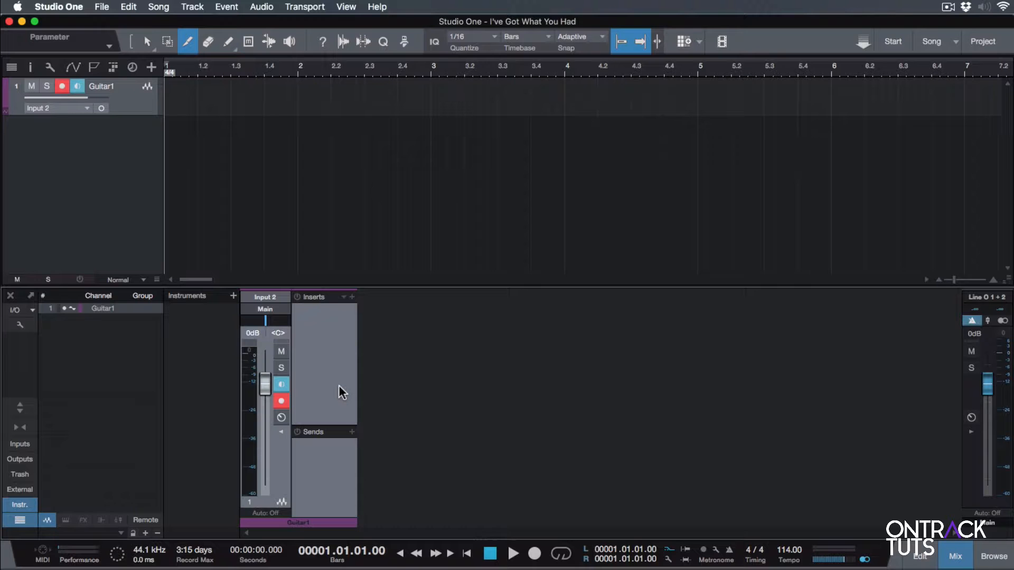
left_click(351, 297)
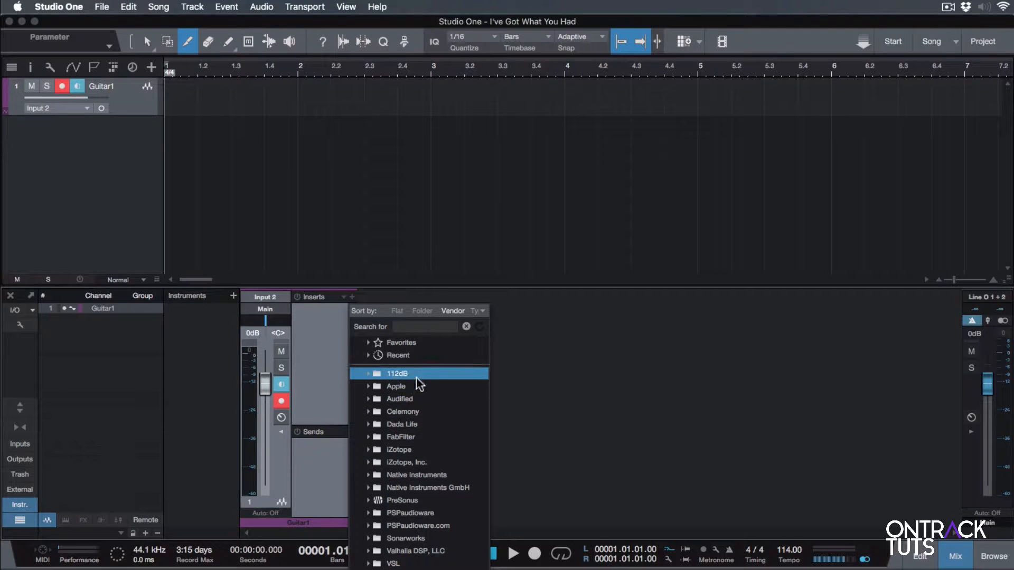
left_click(320, 327)
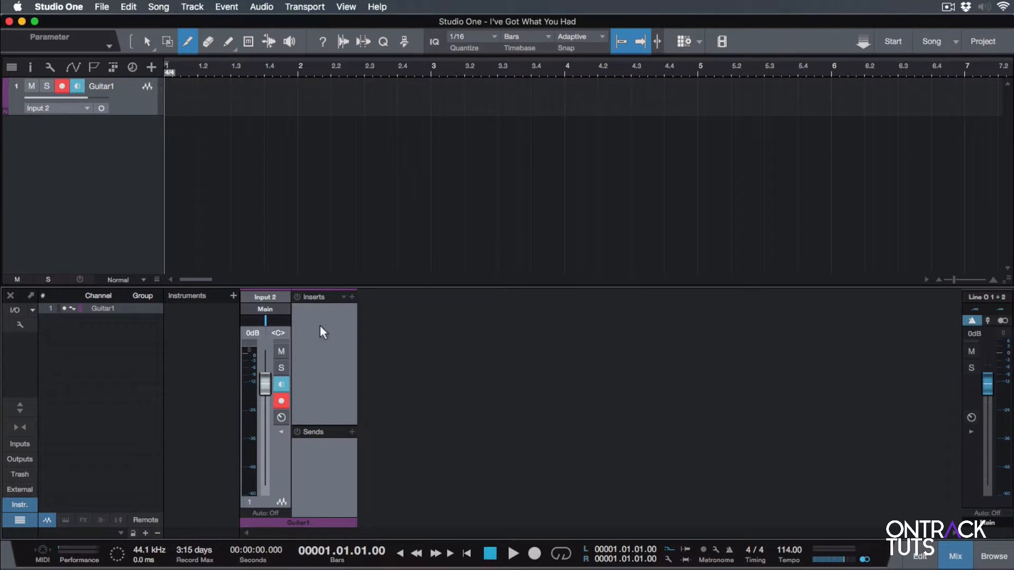
left_click(341, 296)
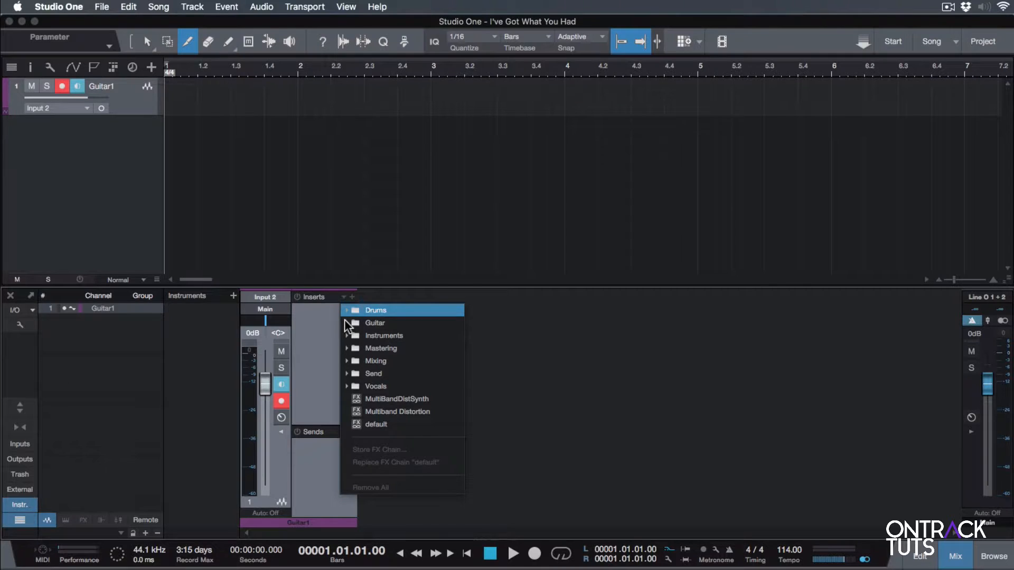
left_click(319, 333)
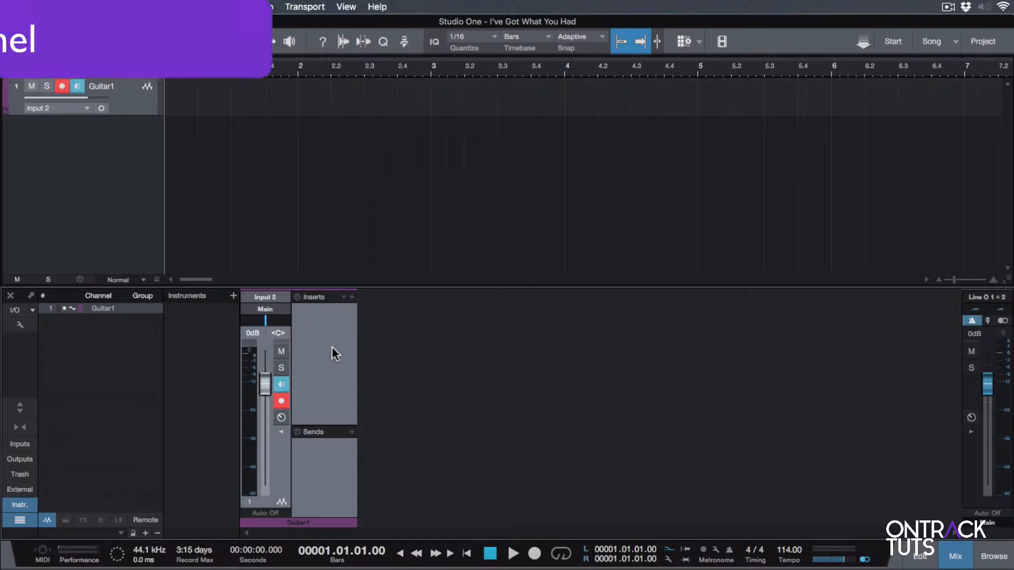
key("F5")
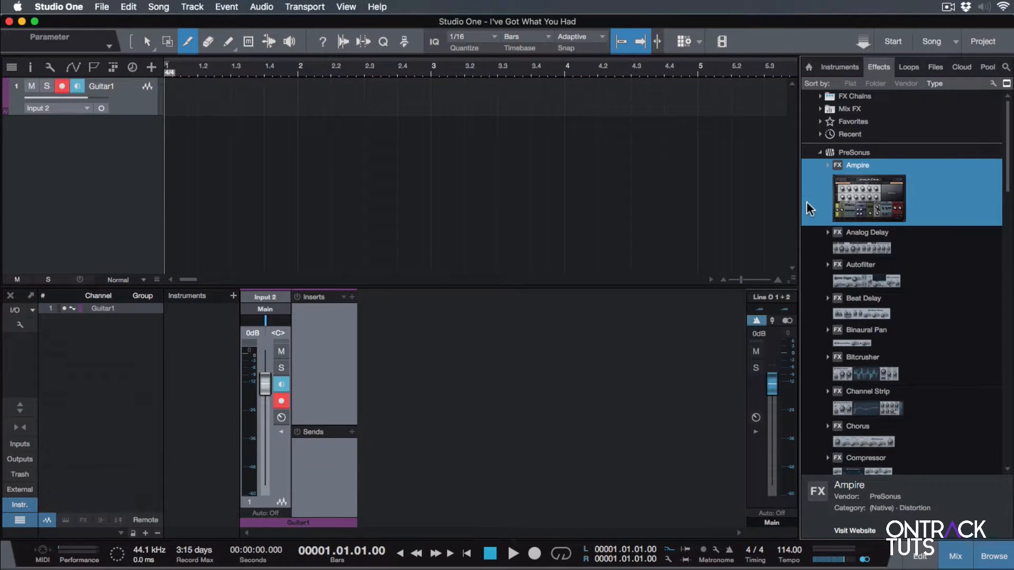
left_click_drag(889, 195, 328, 346)
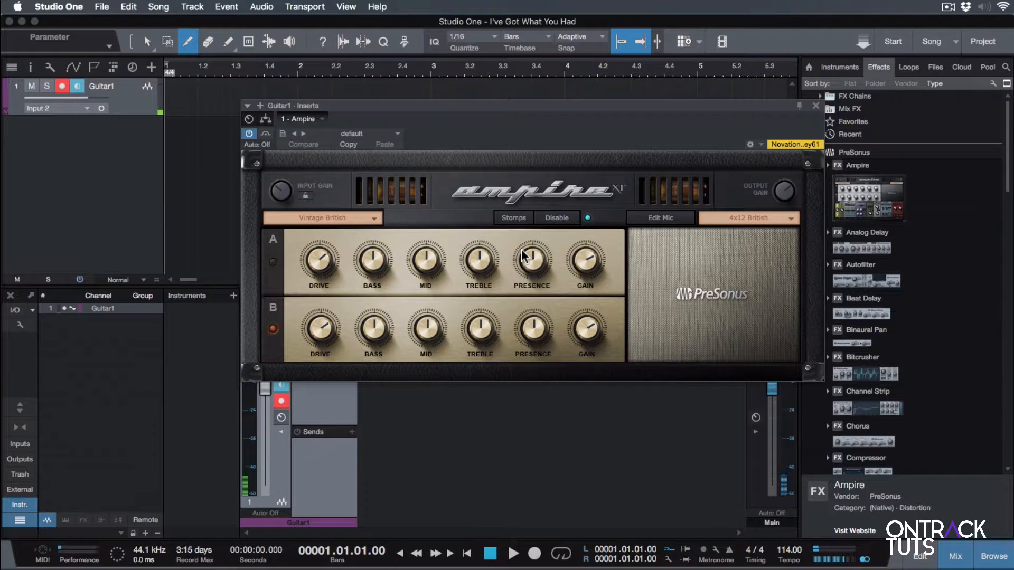
Set Ampire's amp model to Crunch American and its cabinet to 4x10 American.
left_click(350, 218)
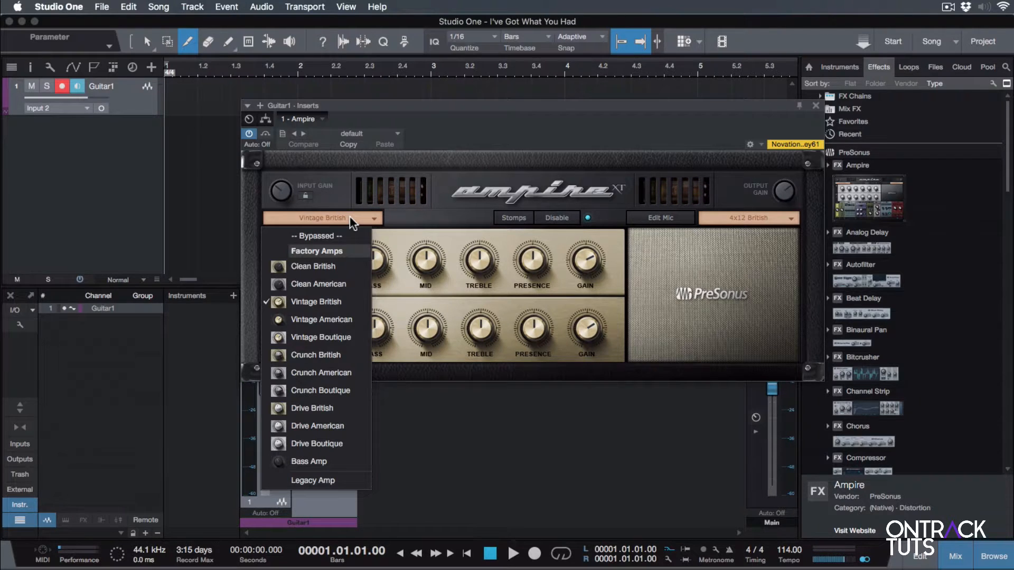
left_click(324, 374)
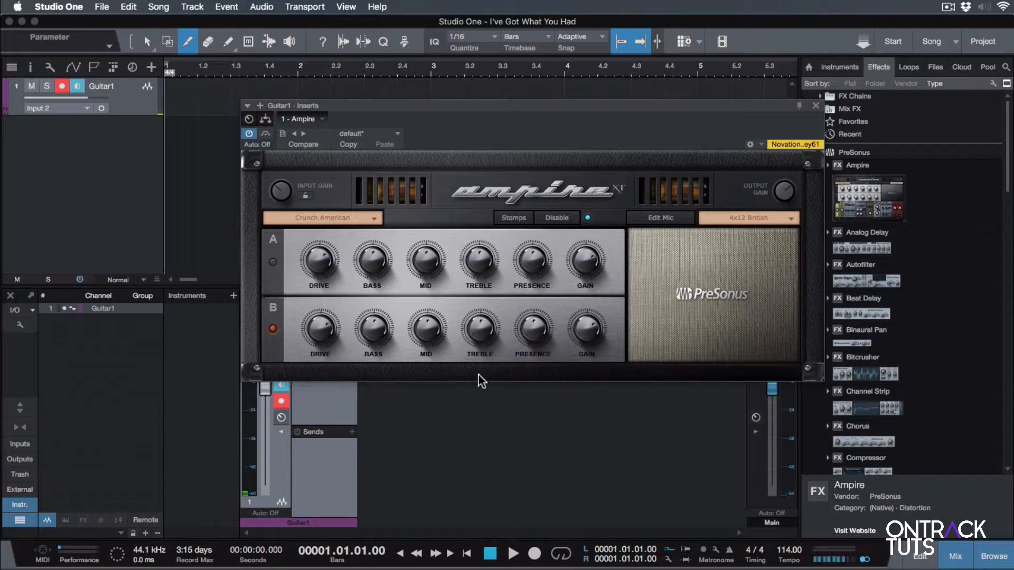
left_click(734, 217)
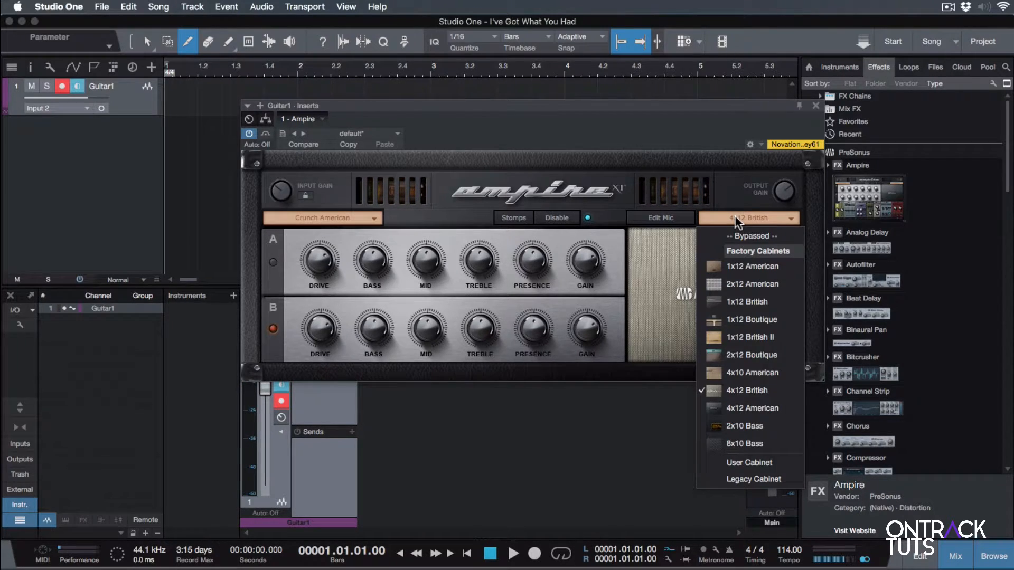
left_click(759, 373)
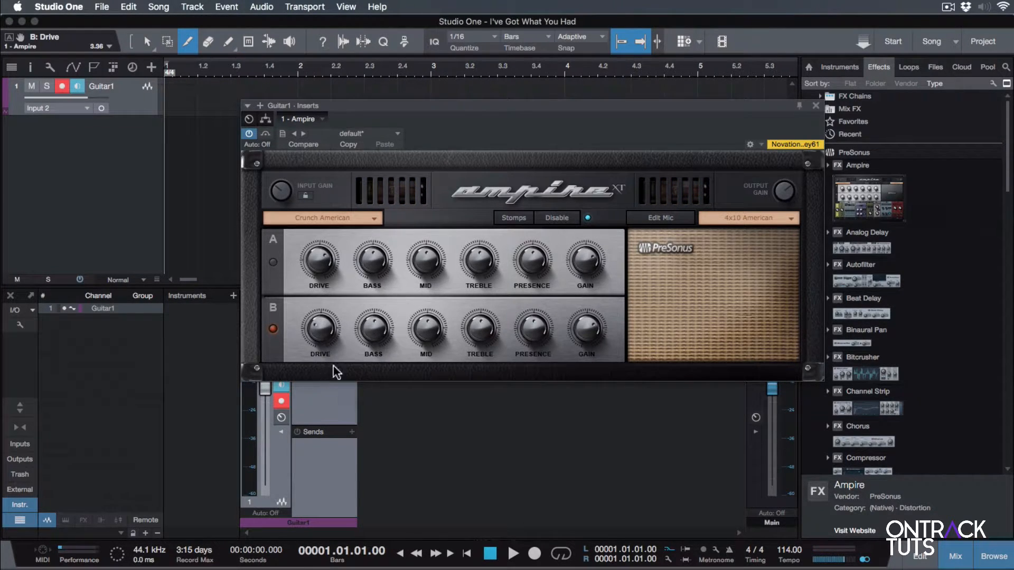
Set the B channel Mid knob to about 4.2 and close the Ampire window.
mouse_move(430, 344)
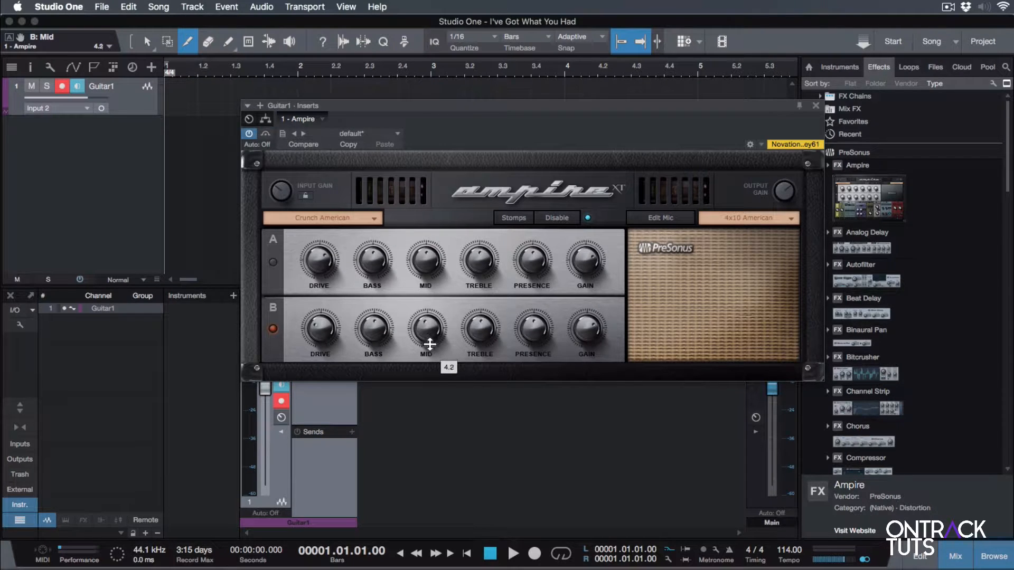
left_click_drag(430, 345, 432, 354)
mouse_move(476, 324)
left_click(815, 106)
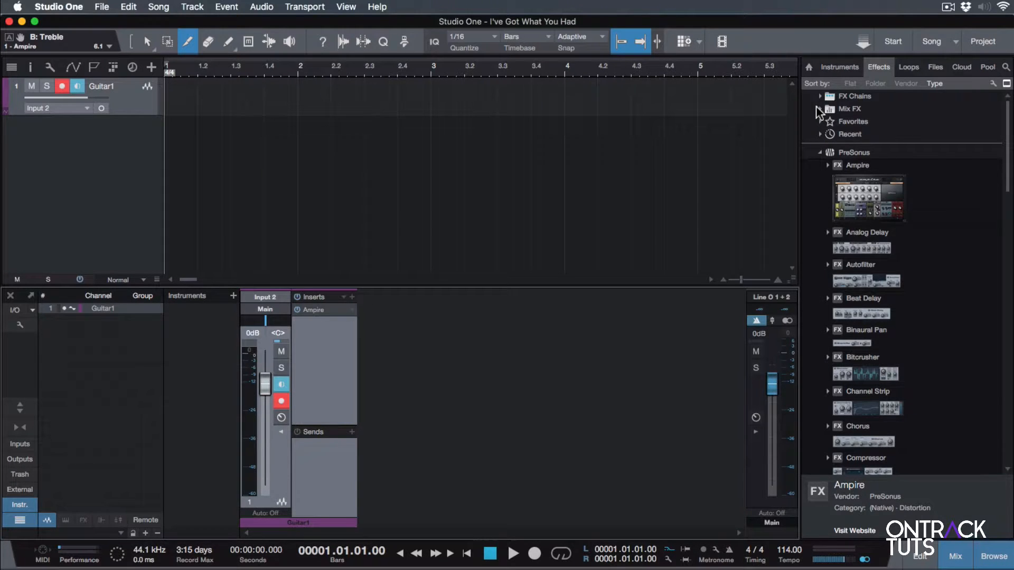
Record a guitar take on the Guitar1 track and return to the song start.
key("F5")
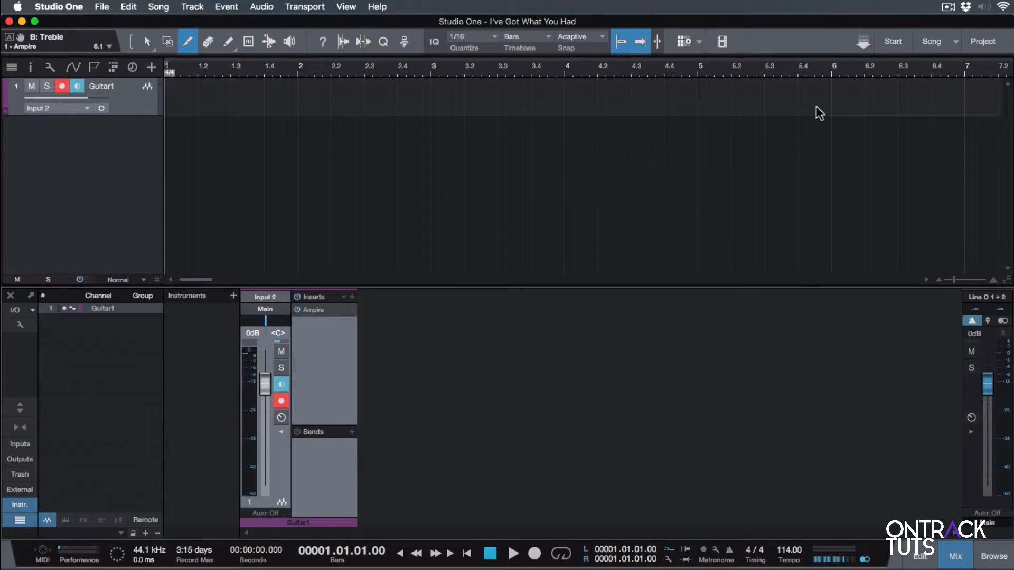
key("F3")
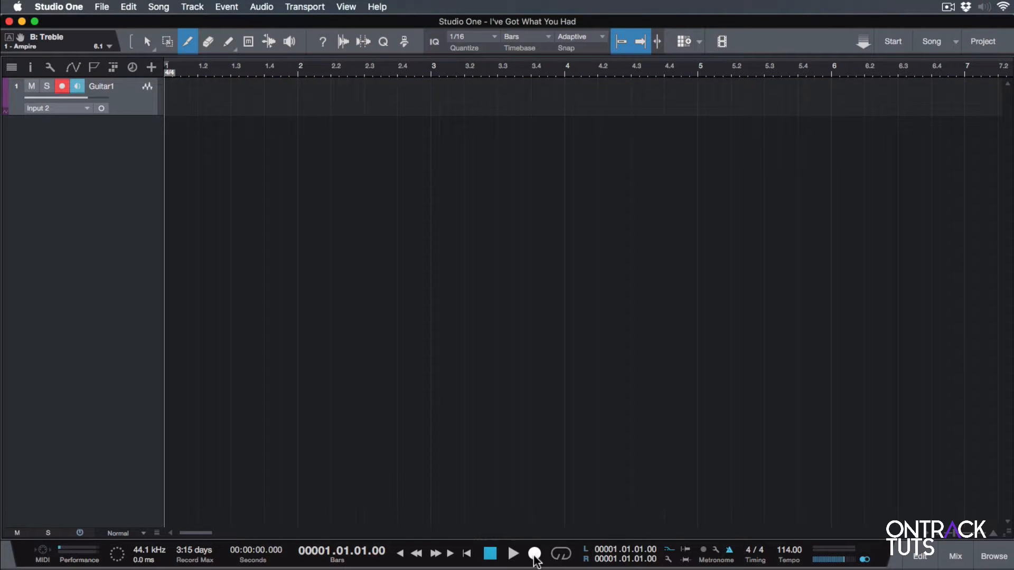
left_click(534, 553)
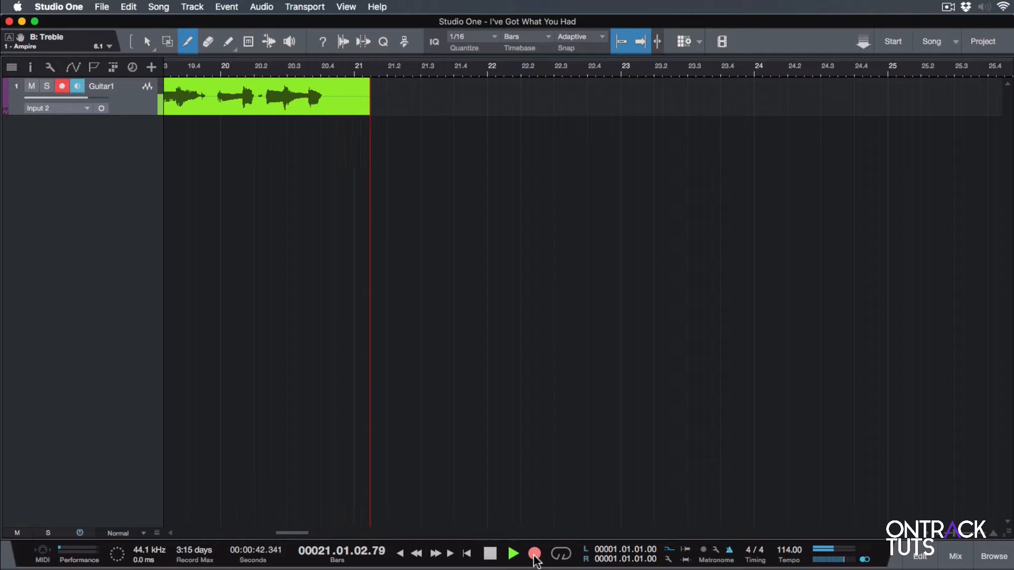
key("space")
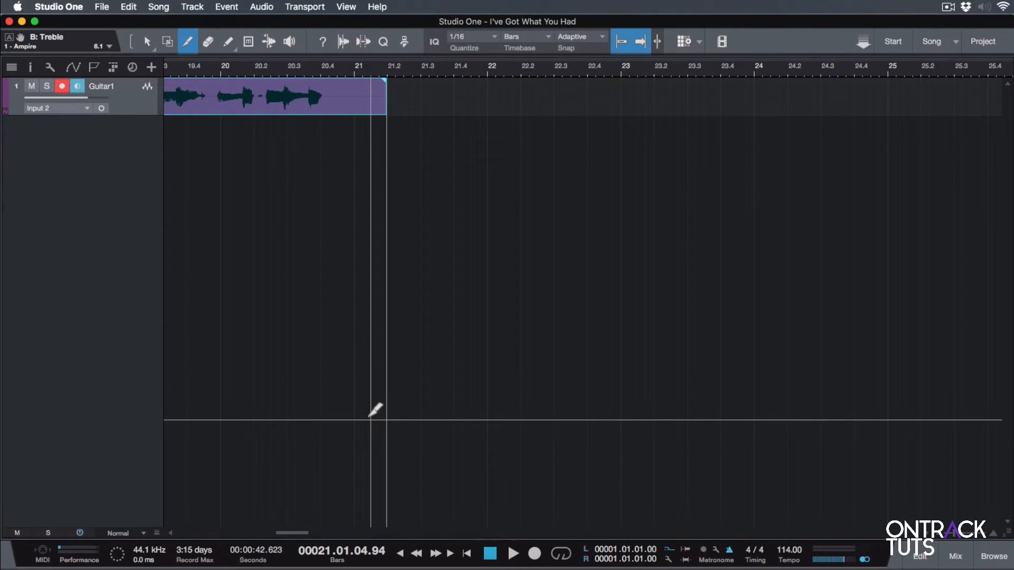
key("comma")
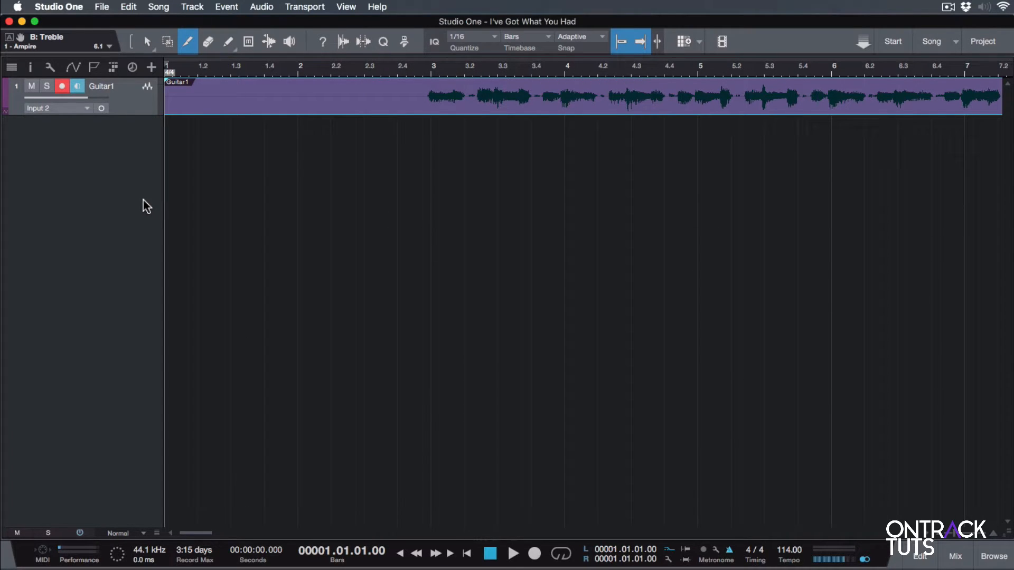
Add a mono audio track named Guitar2 on Input 2, and turn off input monitoring on Guitar1.
double_click(69, 182)
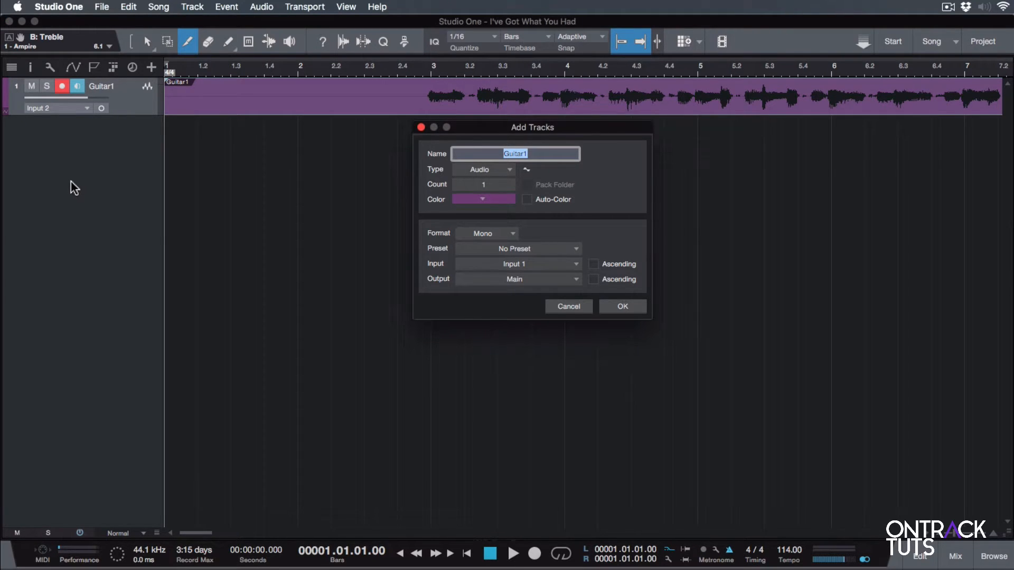
left_click(550, 153)
key("BackSpace")
type("2")
left_click(534, 263)
left_click(530, 286)
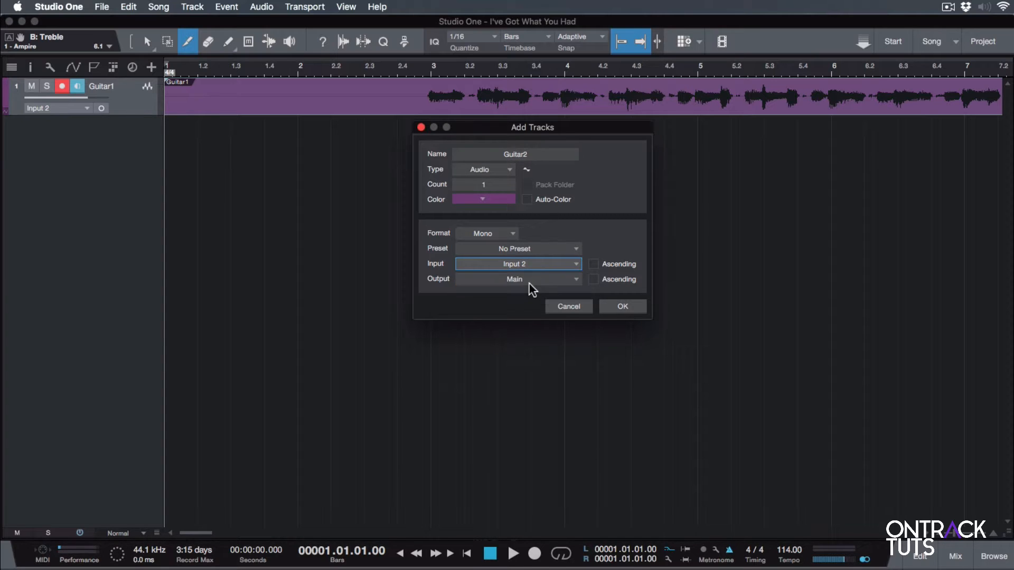
left_click(607, 306)
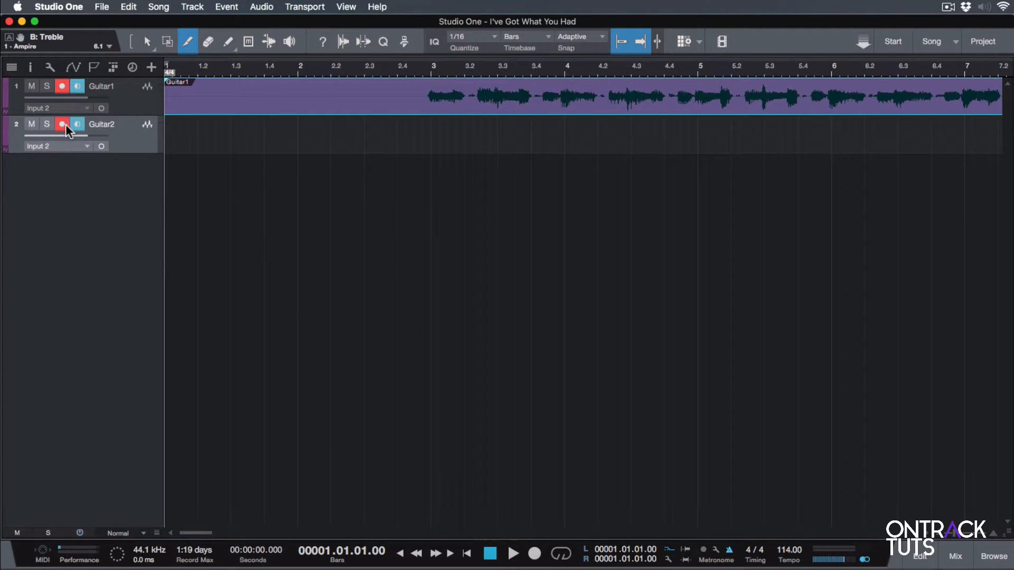
left_click(75, 87)
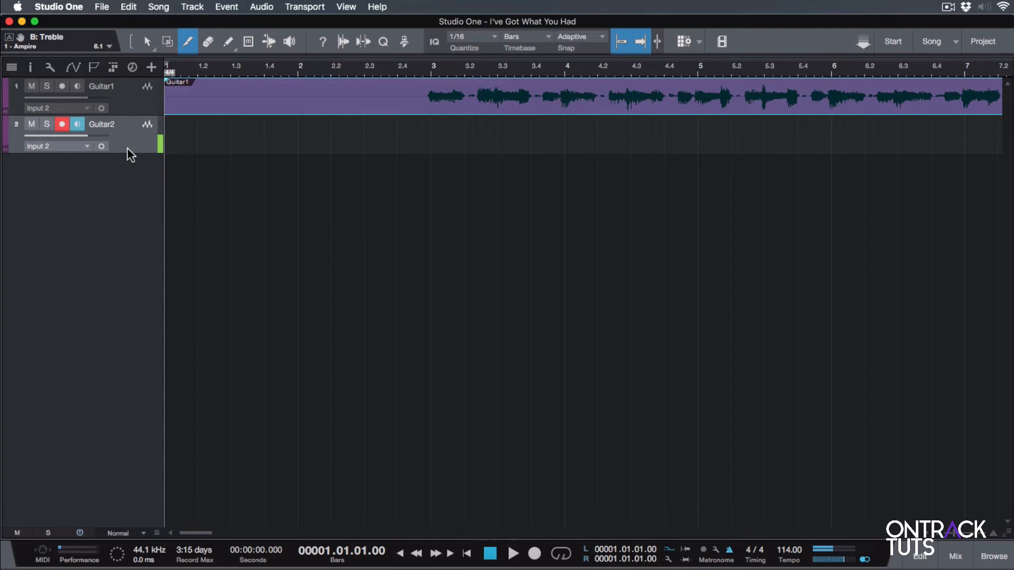
Open the mix console and insert the Ampire effect on the Guitar2 channel.
key("F3")
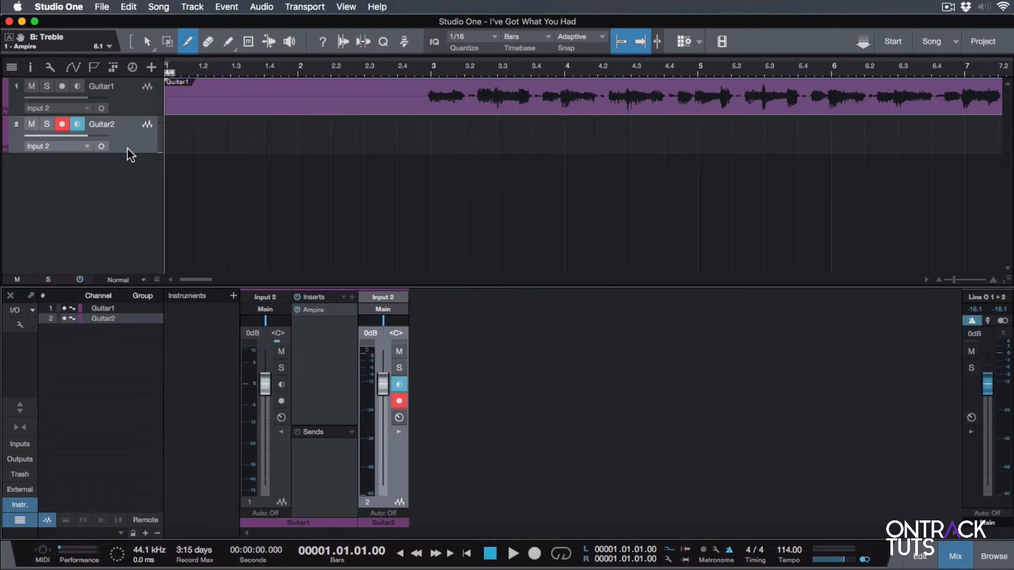
key("F5")
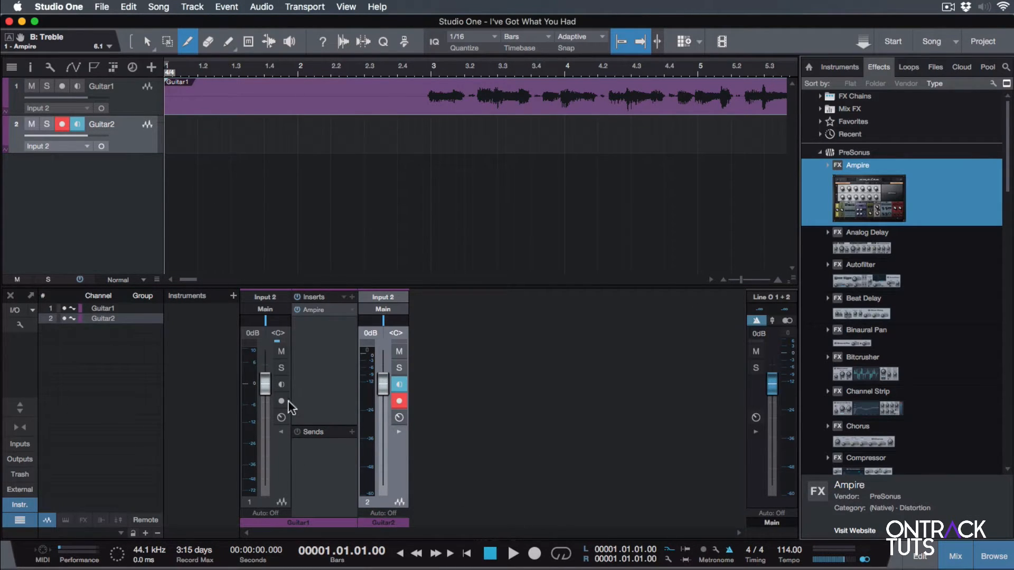
left_click(281, 432)
left_click(333, 431)
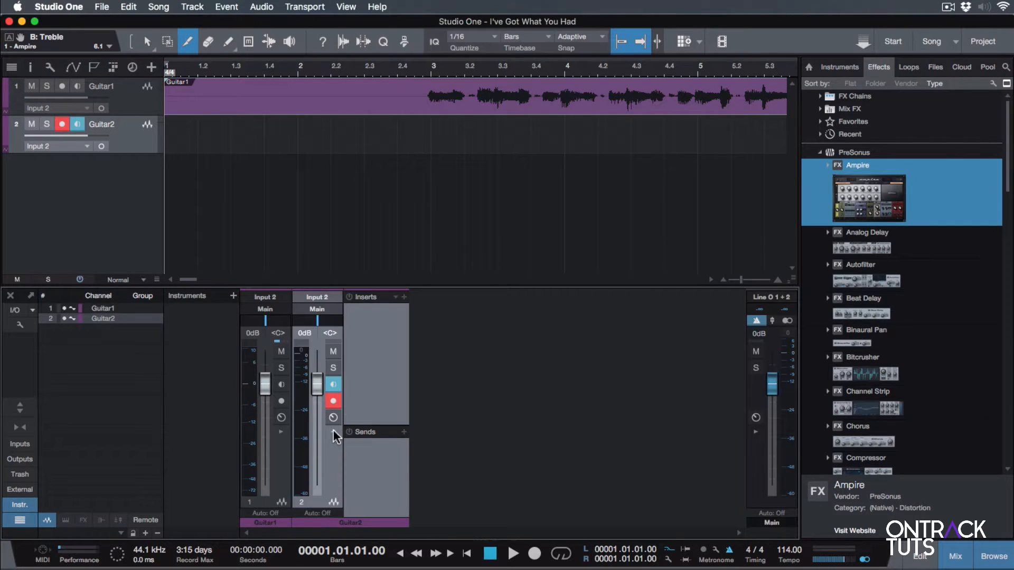
left_click_drag(850, 203, 369, 346)
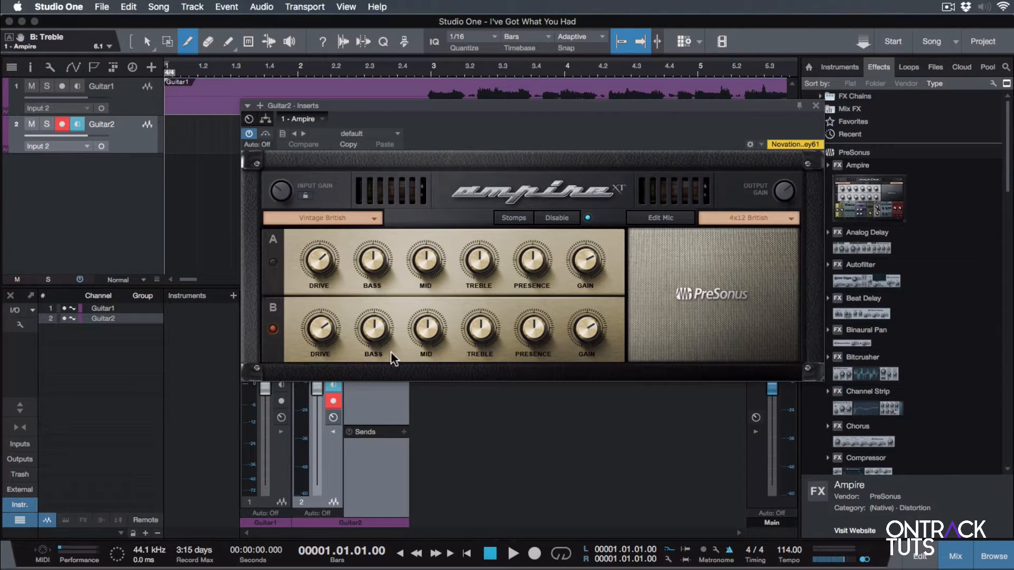
Set Ampire's amp model on Guitar2 to Drive British.
left_click(332, 219)
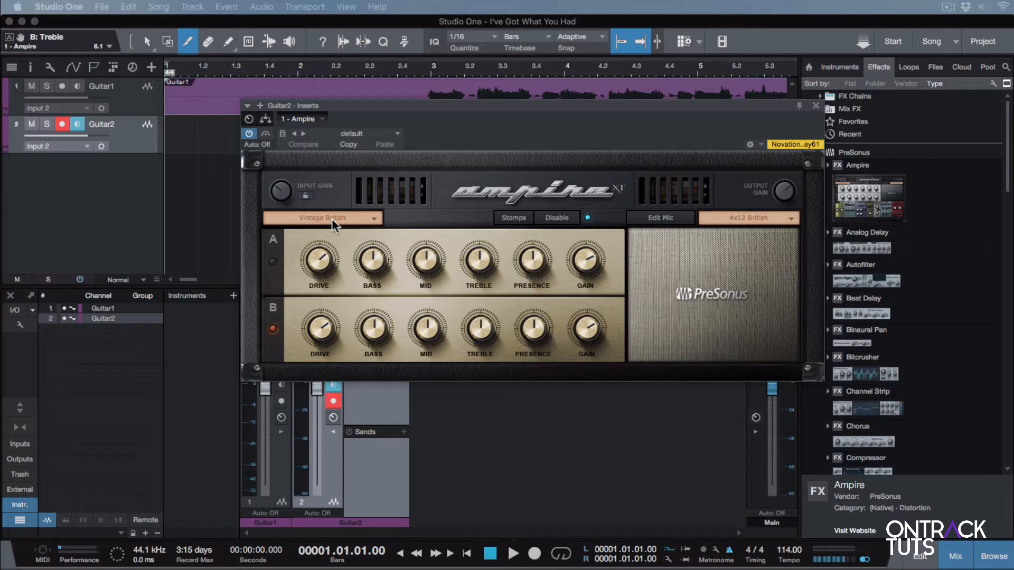
left_click(331, 218)
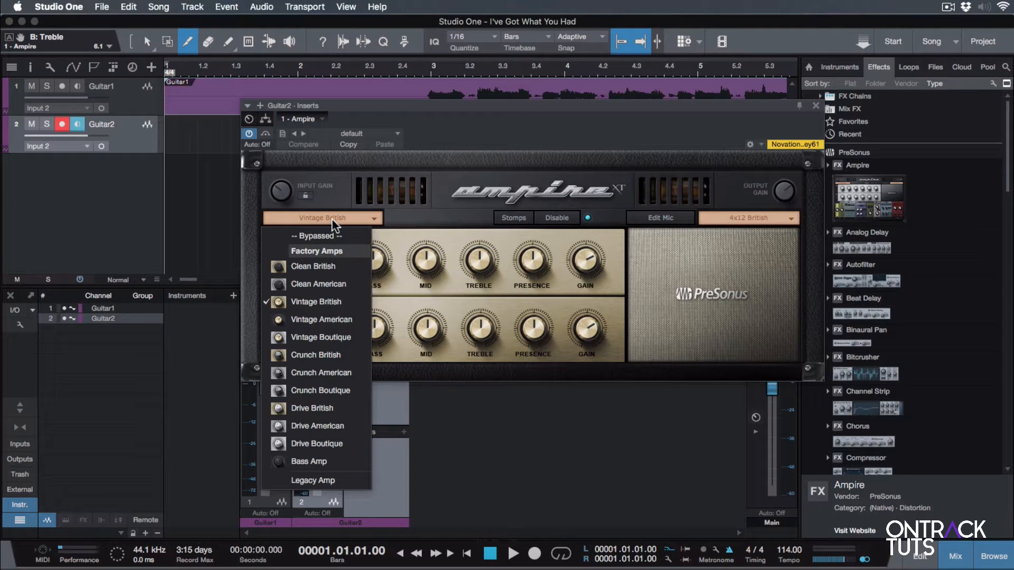
left_click(332, 409)
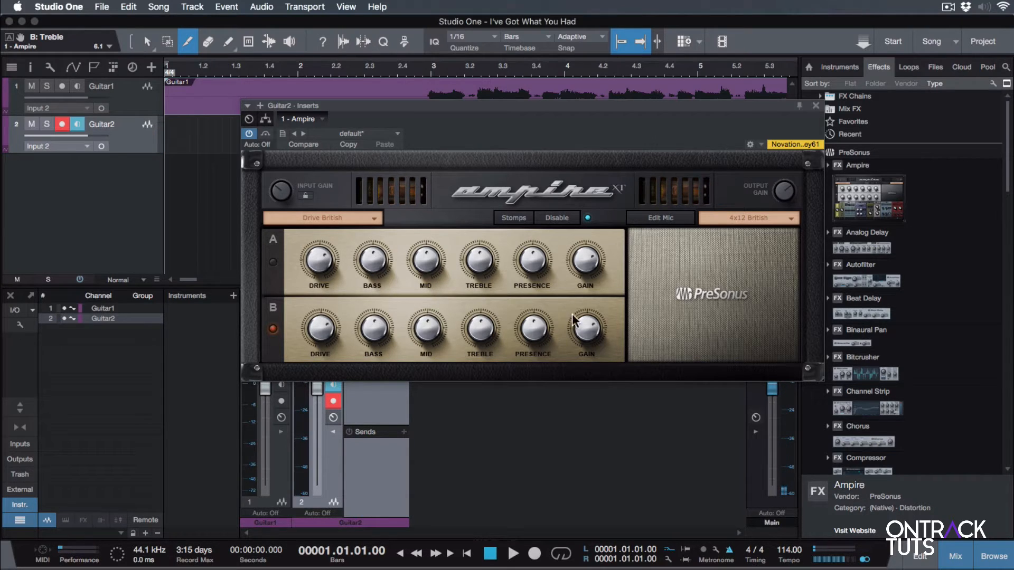
Set the B channel Drive knob to about 3.80 and close the Ampire window.
mouse_move(583, 340)
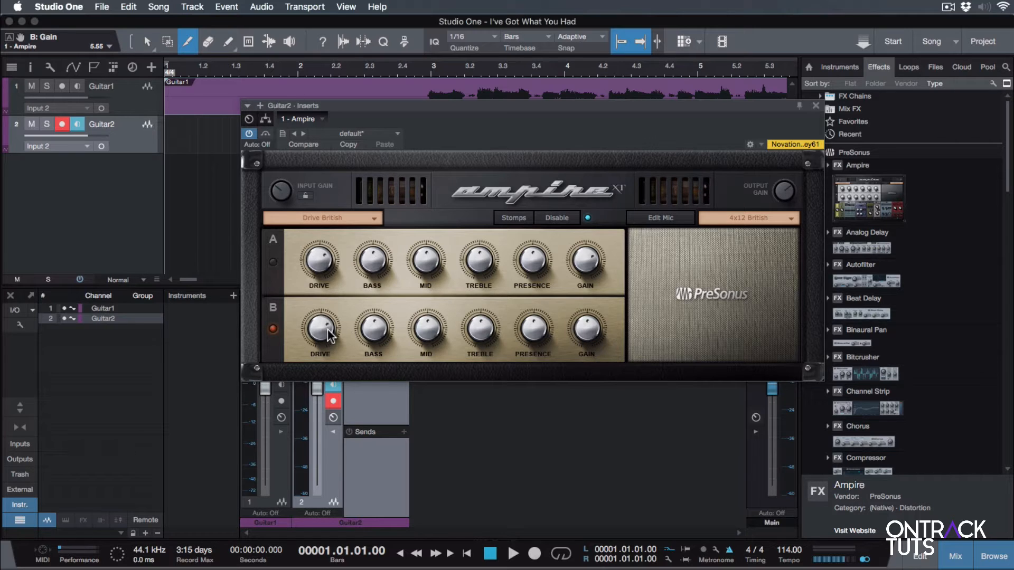
mouse_move(323, 339)
left_click_drag(323, 339, 329, 383)
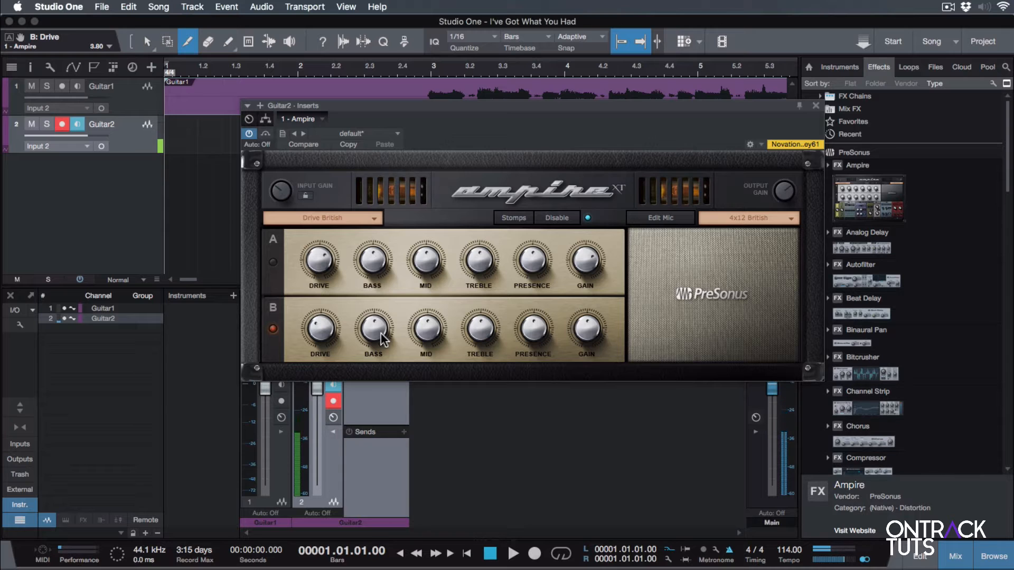
left_click(815, 105)
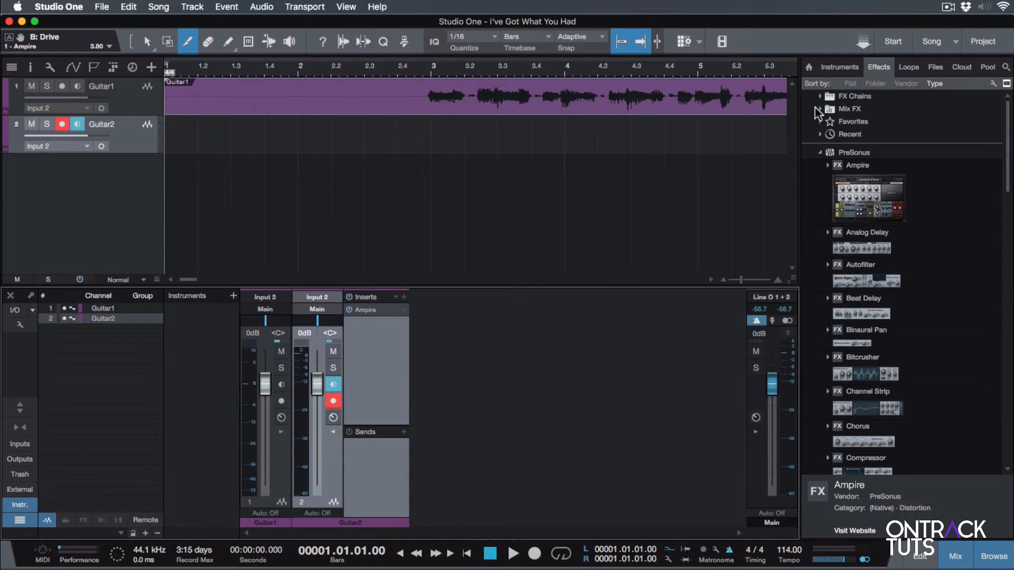
Pan the Guitar1 channel hard left and the Guitar2 channel hard right.
key("F5")
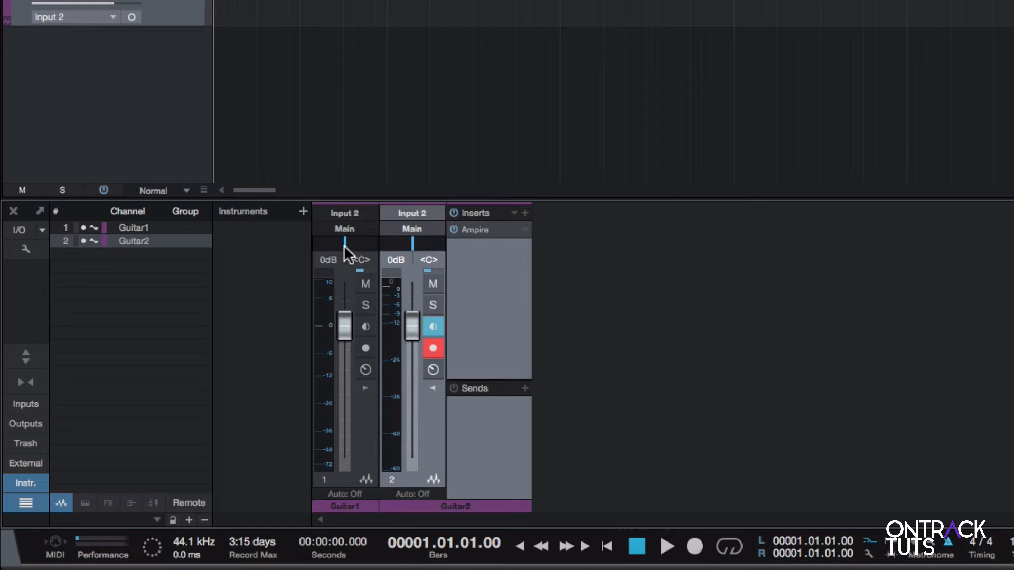
left_click_drag(344, 248, 317, 248)
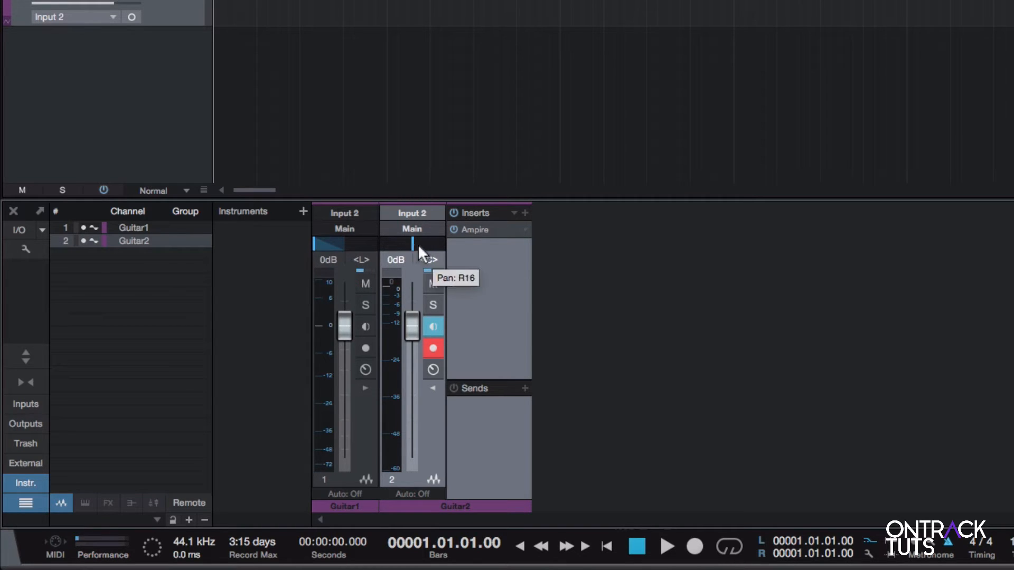
left_click_drag(418, 245, 477, 246)
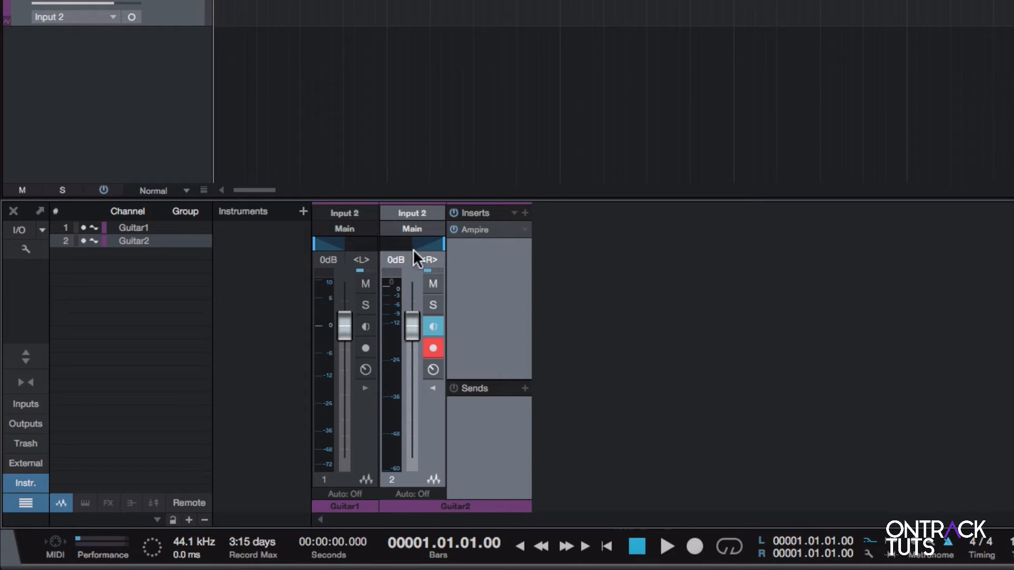
mouse_move(428, 249)
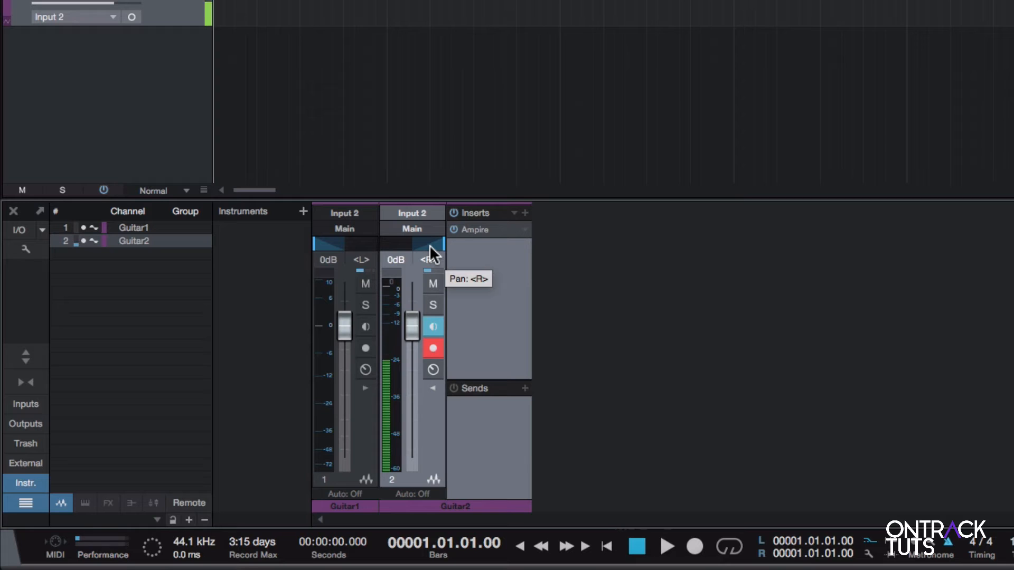
Record a guitar take on the Guitar2 track and return to the song start.
key("F3")
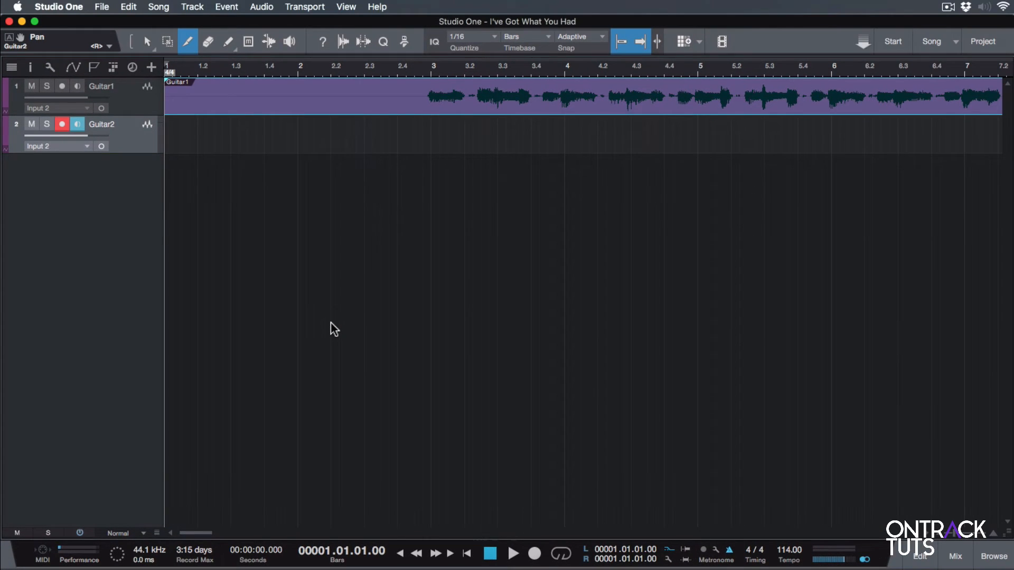
key("KP_Multiply")
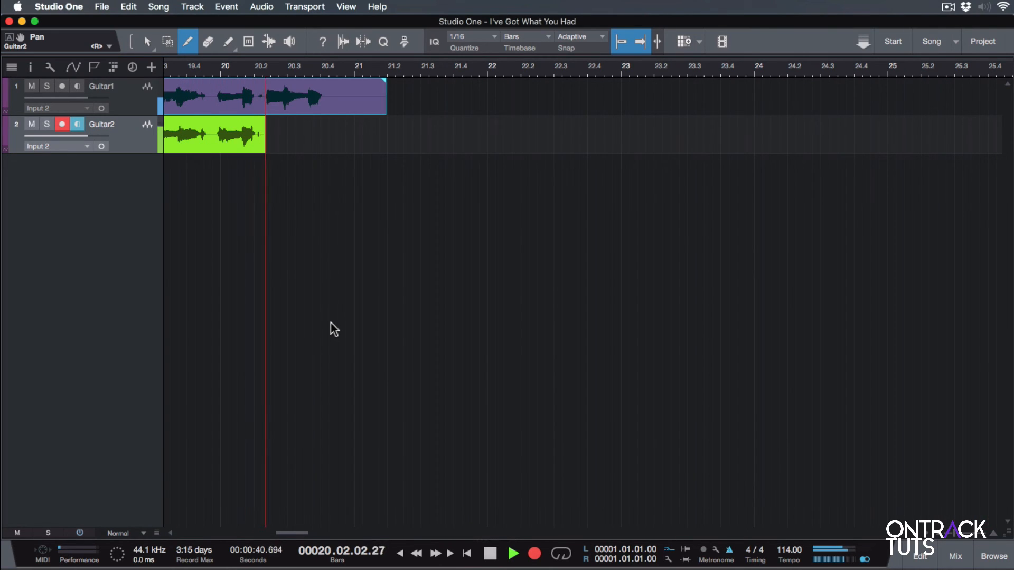
key("space")
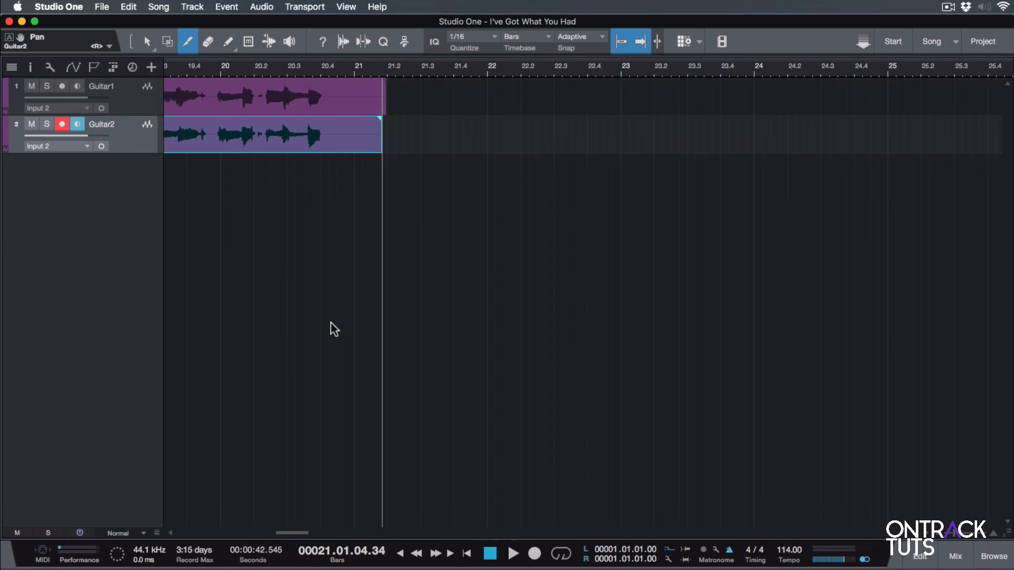
key("comma")
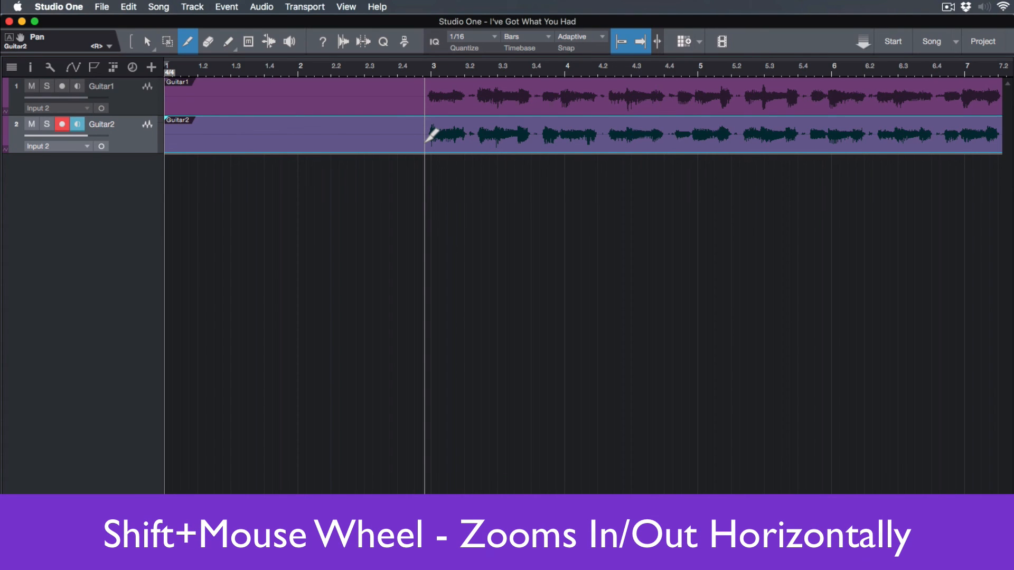
Zoom the arrangement horizontally, vertically and both ways to examine the two recorded guitar takes.
scroll(434, 165, "right", 2)
scroll(430, 172, "right", 10)
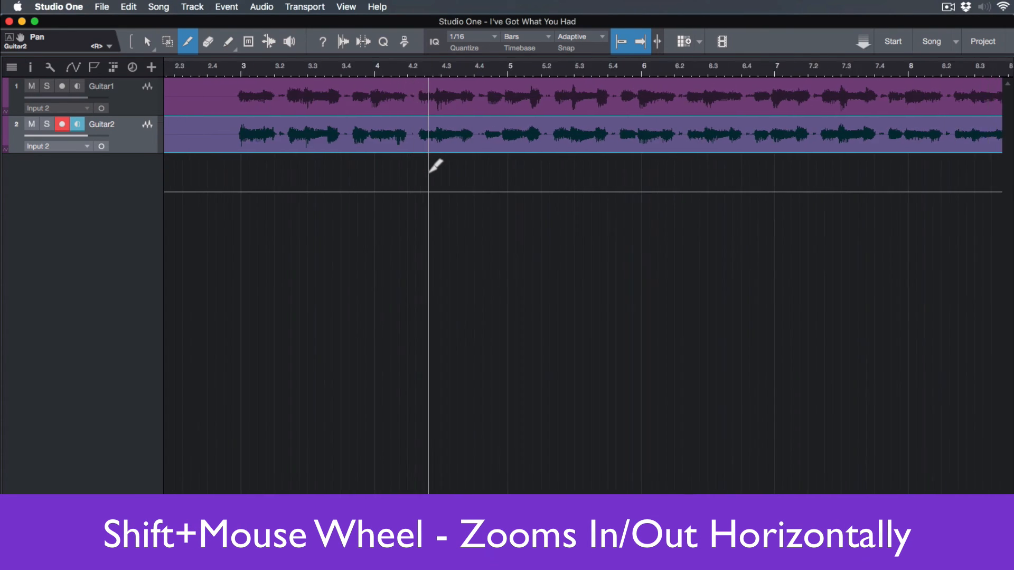
scroll(430, 172, "left", 11)
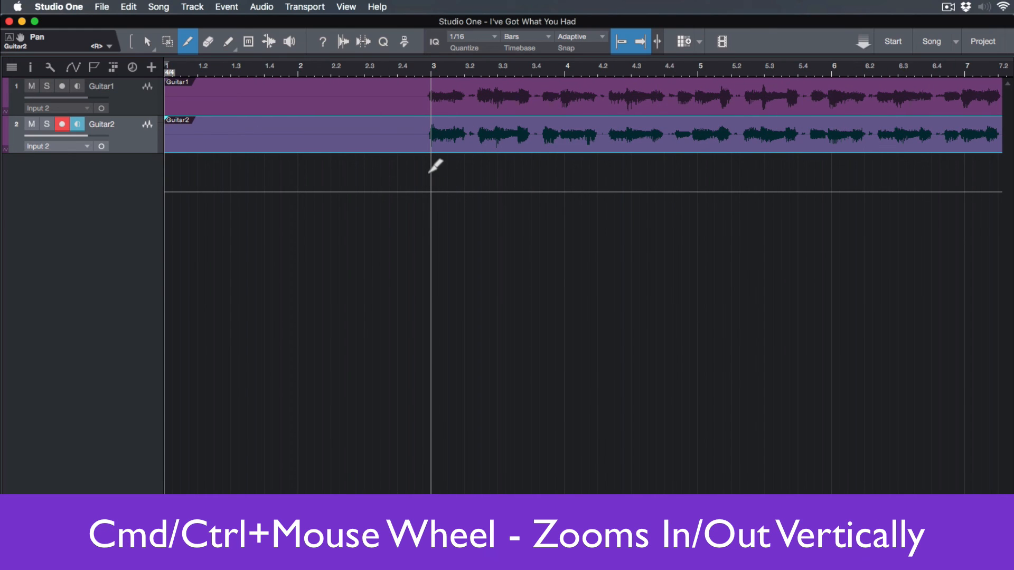
scroll(429, 173, "down", 3)
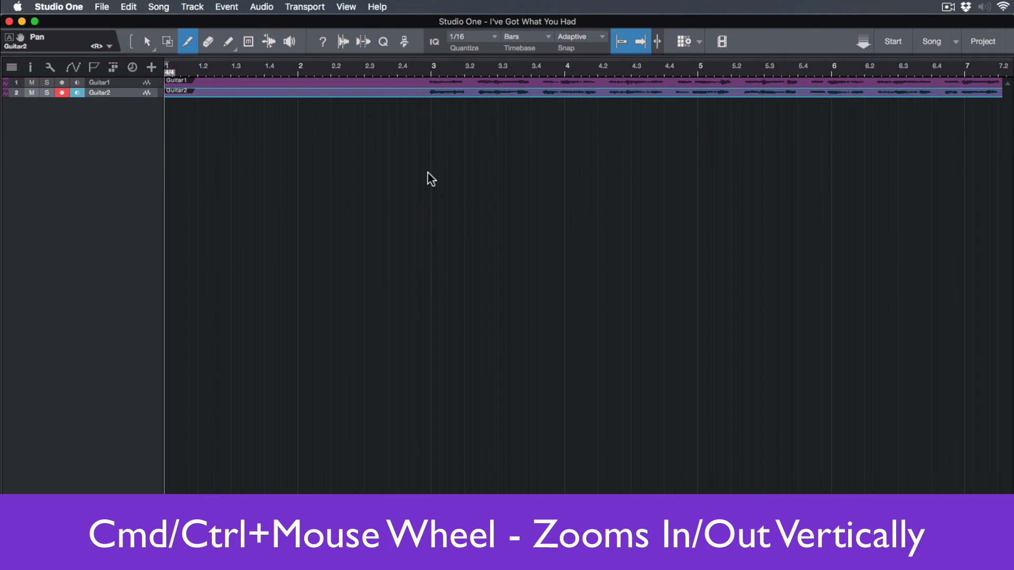
scroll(428, 172, "up", 5)
scroll(428, 172, "up", 2)
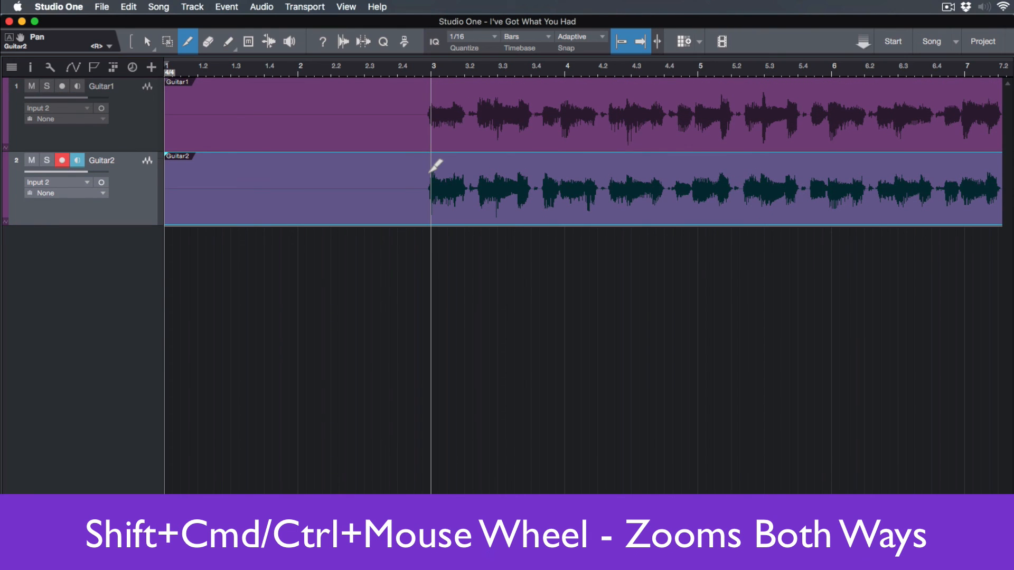
scroll(430, 172, "down", 5)
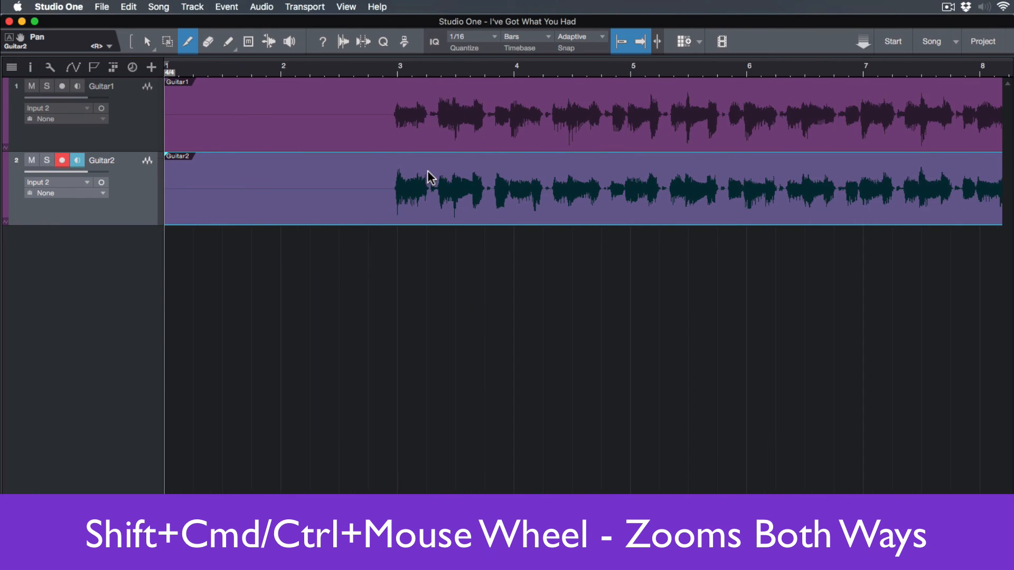
scroll(431, 177, "down", 5)
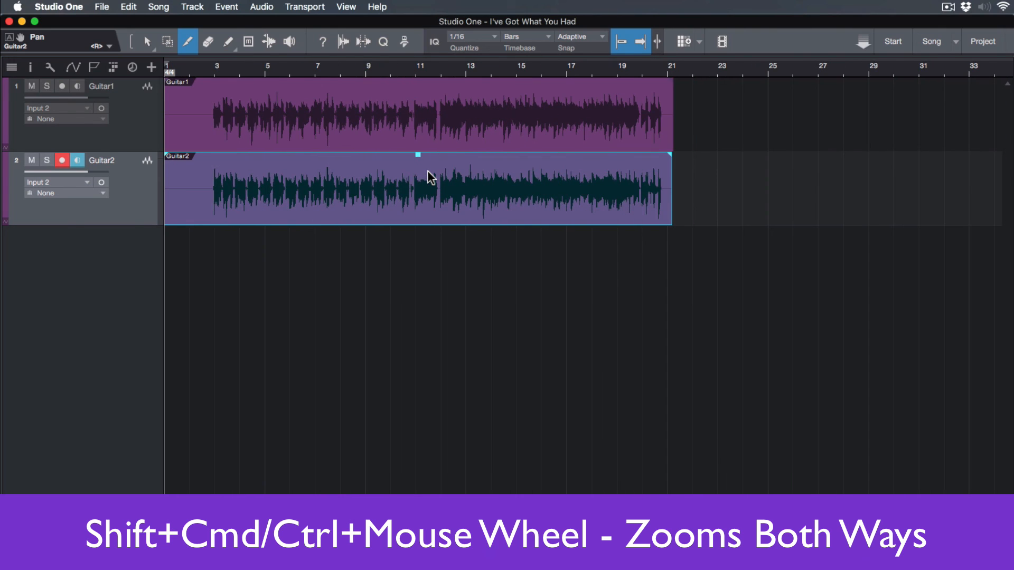
scroll(430, 177, "up", 1)
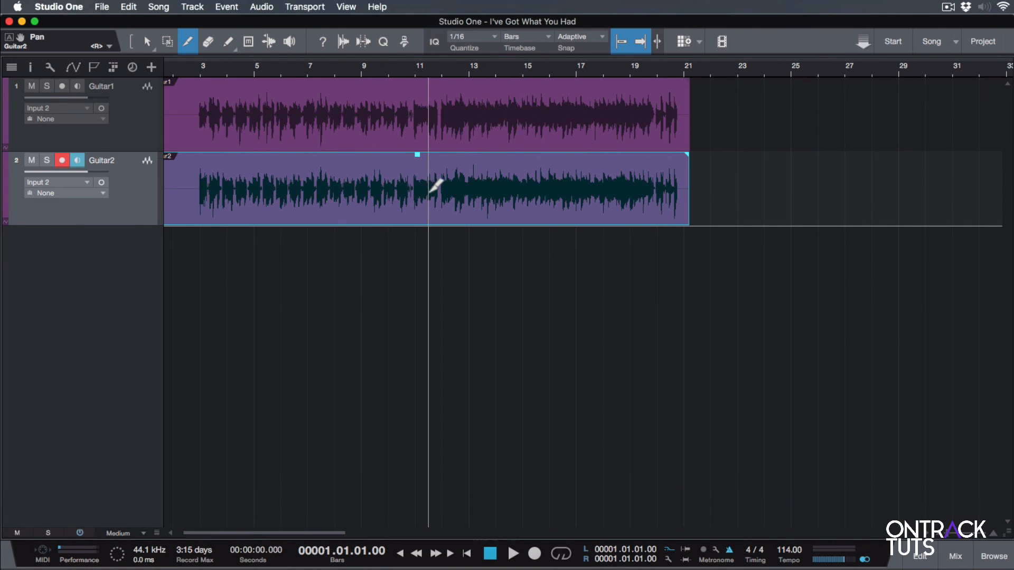
scroll(445, 250, "left", 2)
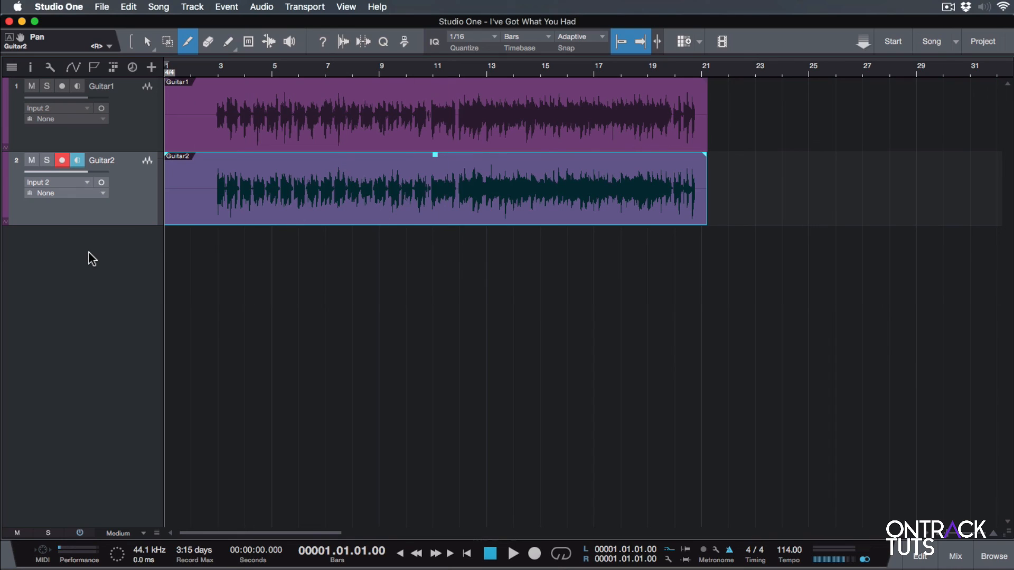